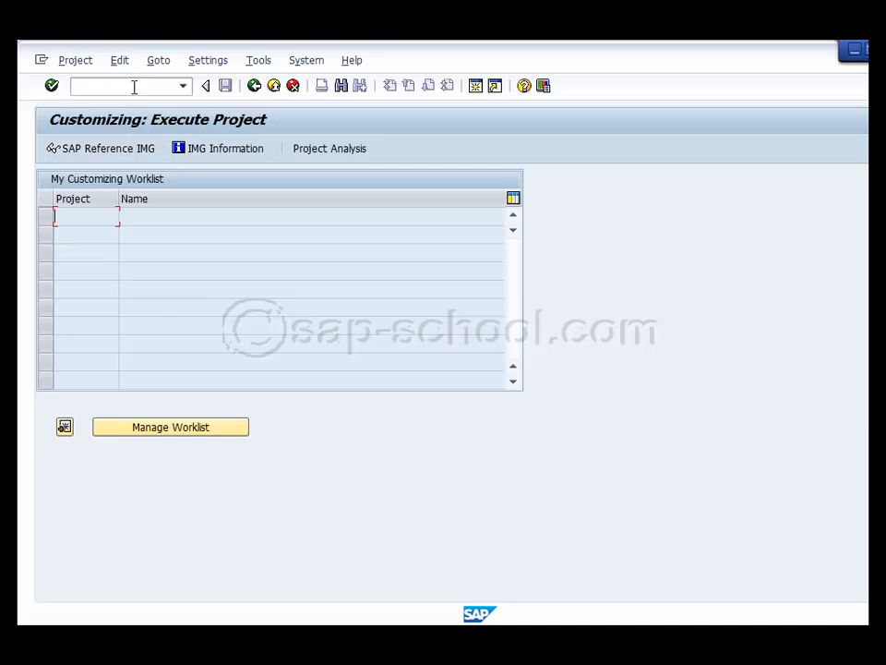
# Return to the SAP Easy Access screen, run transaction spro and open the SAP Reference IMG
pyautogui.click(206, 86)
pyautogui.click(74, 86)
pyautogui.click(254, 86)
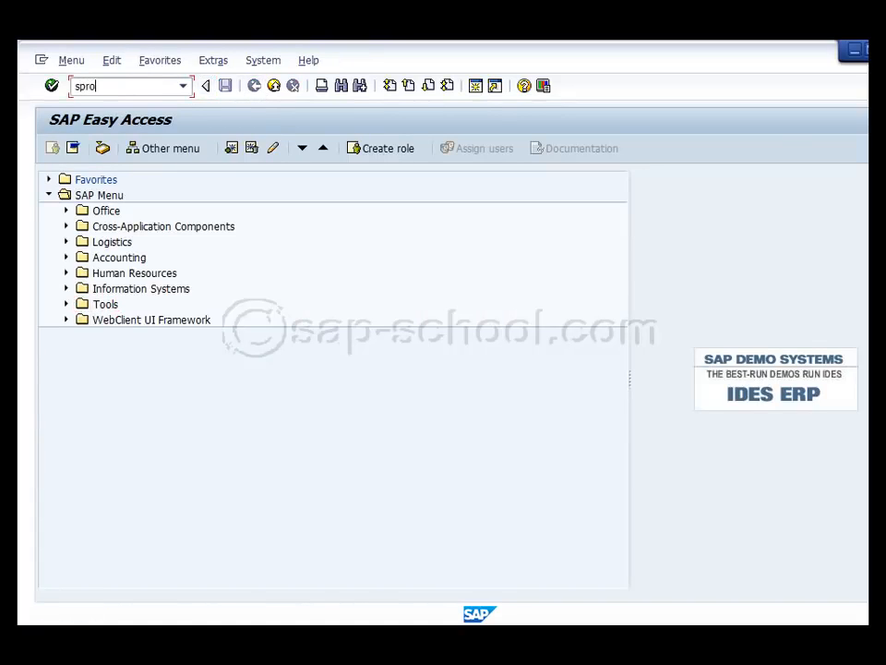
pyautogui.write('spro')
pyautogui.doubleClick(107, 83)
pyautogui.click(54, 85)
pyautogui.click(152, 151)
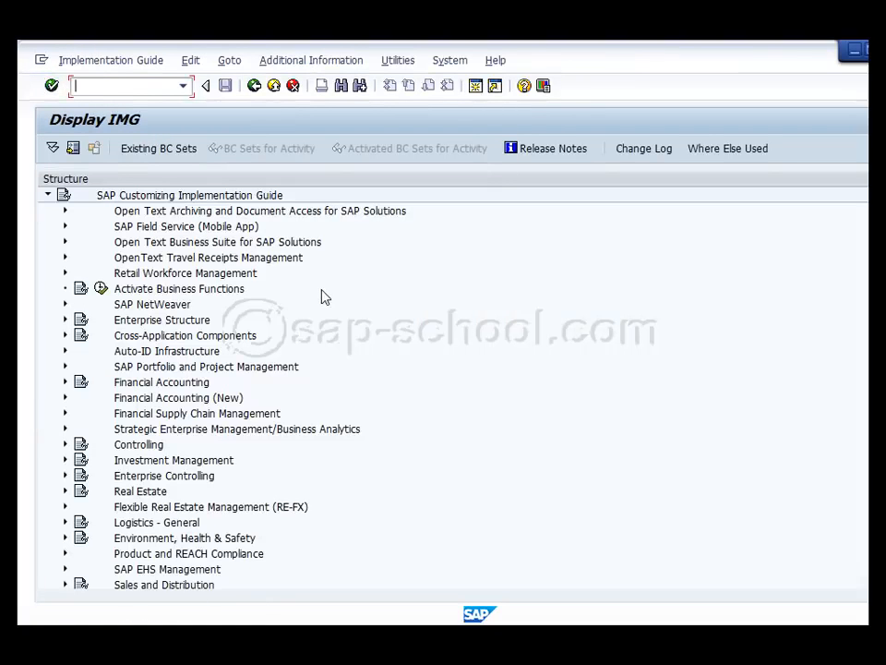
# Open the "Copy, delete, check company code" activity from the Financial Accounting definitions of the Enterprise Structure
pyautogui.click(65, 320)
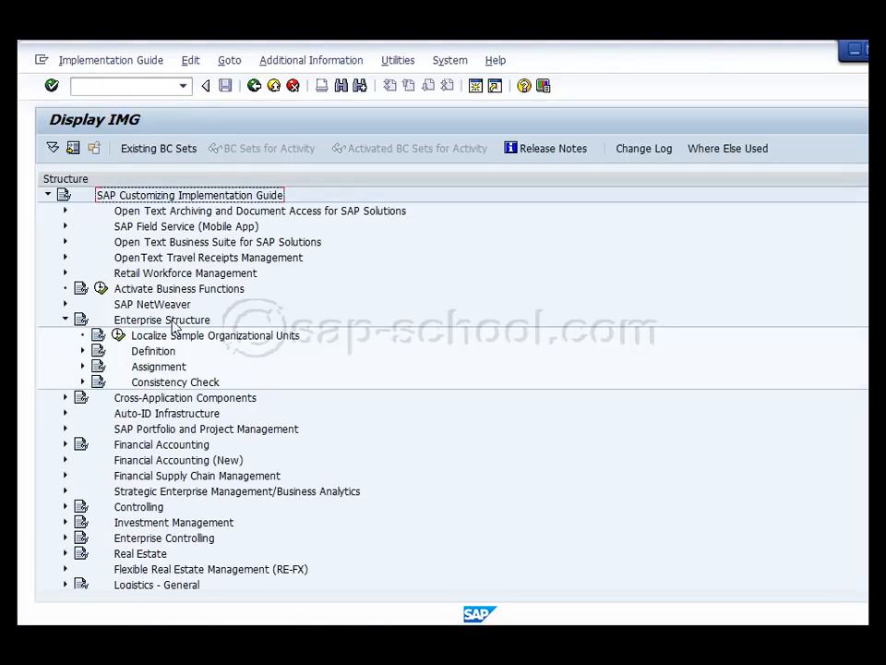
pyautogui.click(82, 351)
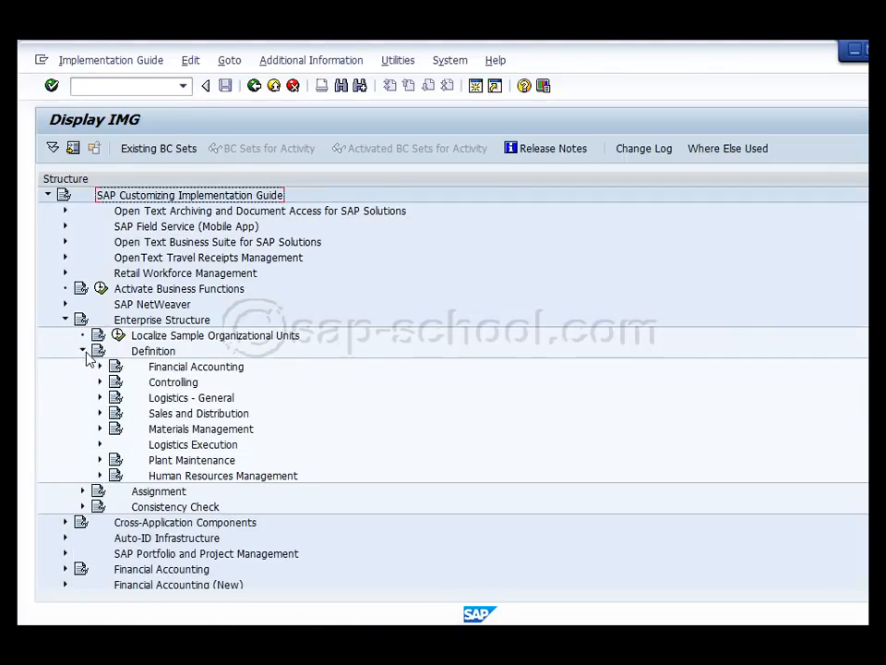
pyautogui.click(99, 366)
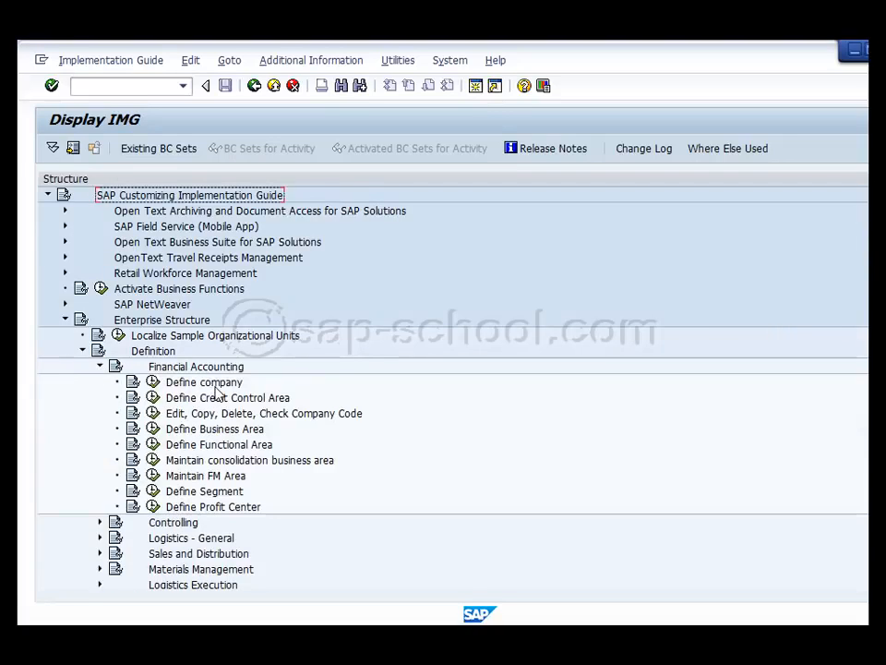
pyautogui.click(221, 381)
pyautogui.scroll(-2, 221, 381)
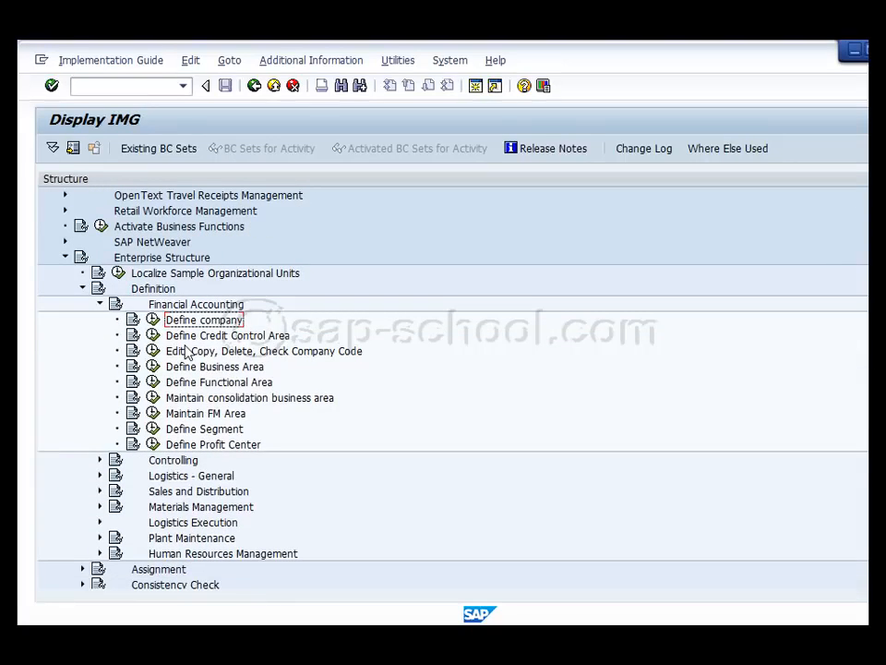
pyautogui.click(221, 305)
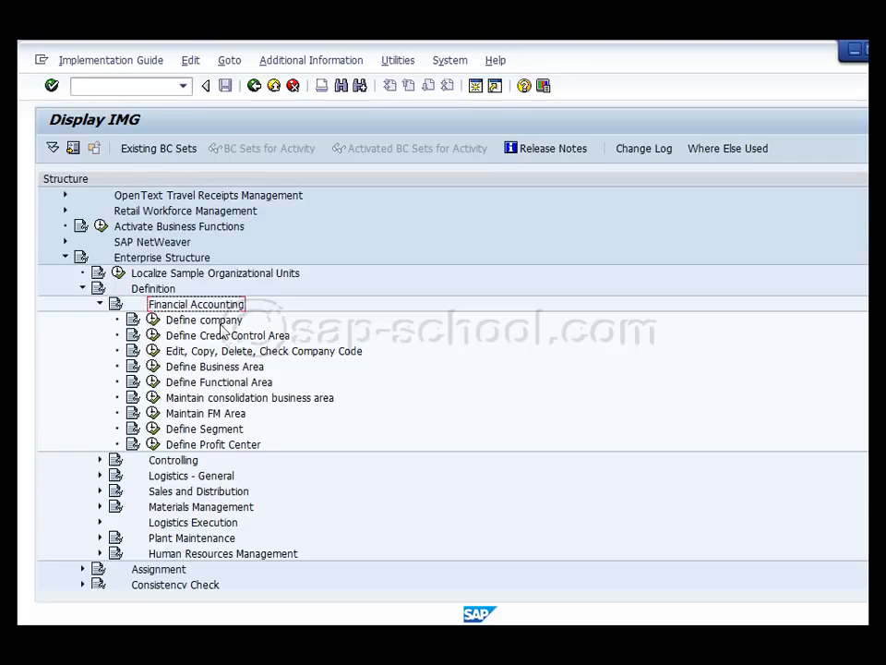
pyautogui.click(153, 354)
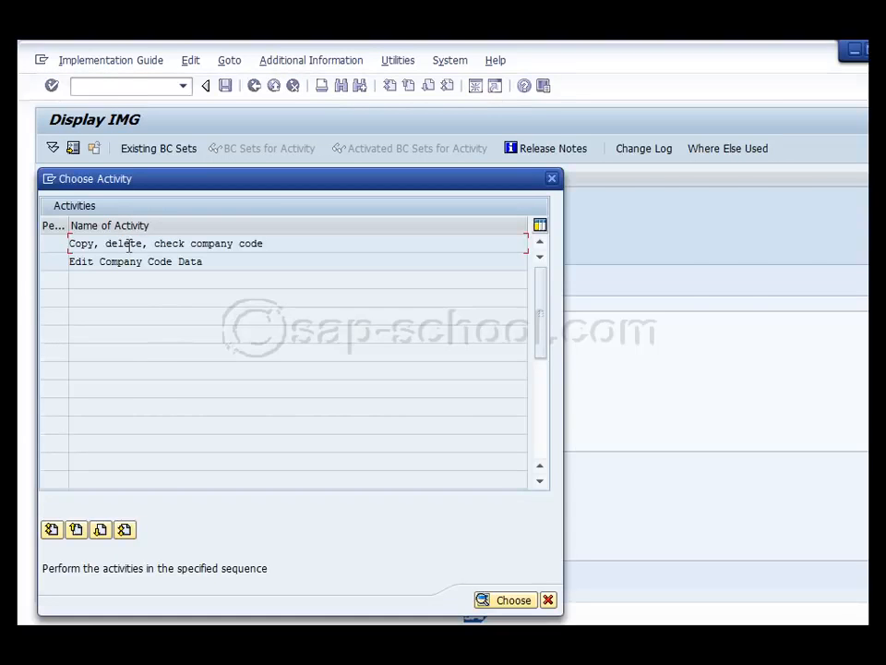
pyautogui.doubleClick(129, 246)
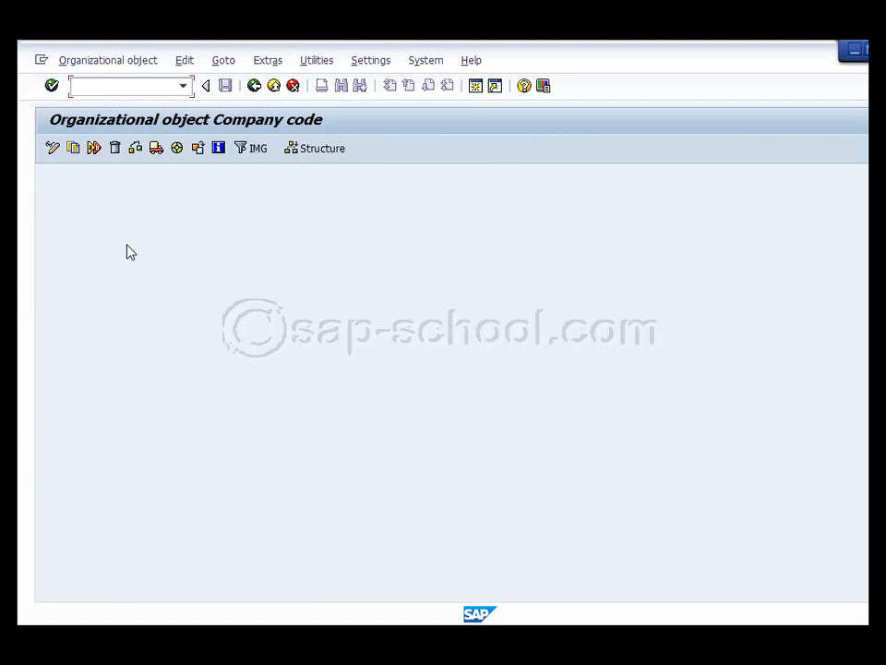
# Copy the organizational object from company code 1010 to 0091 without allocating a different local currency
pyautogui.click(106, 62)
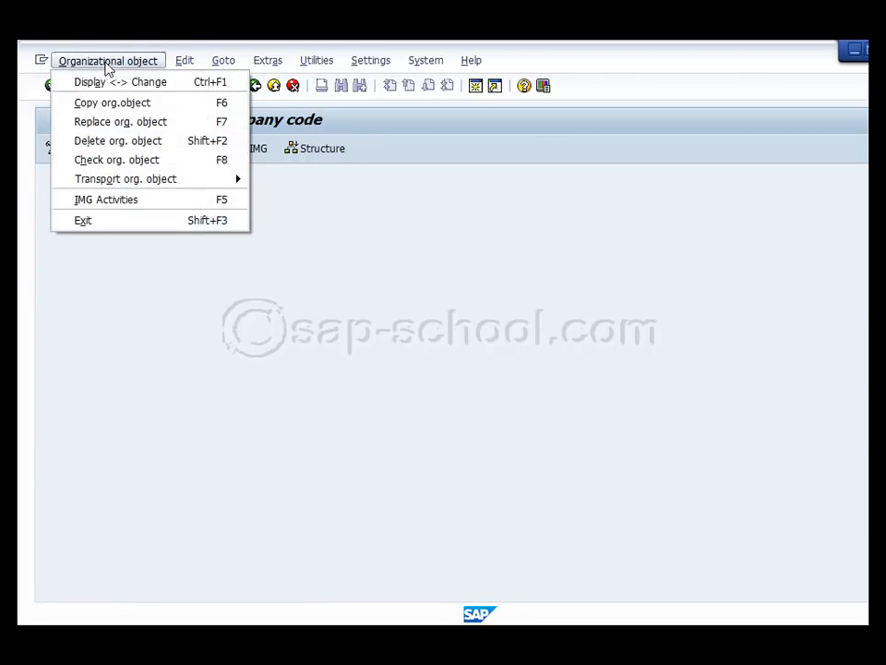
pyautogui.click(112, 103)
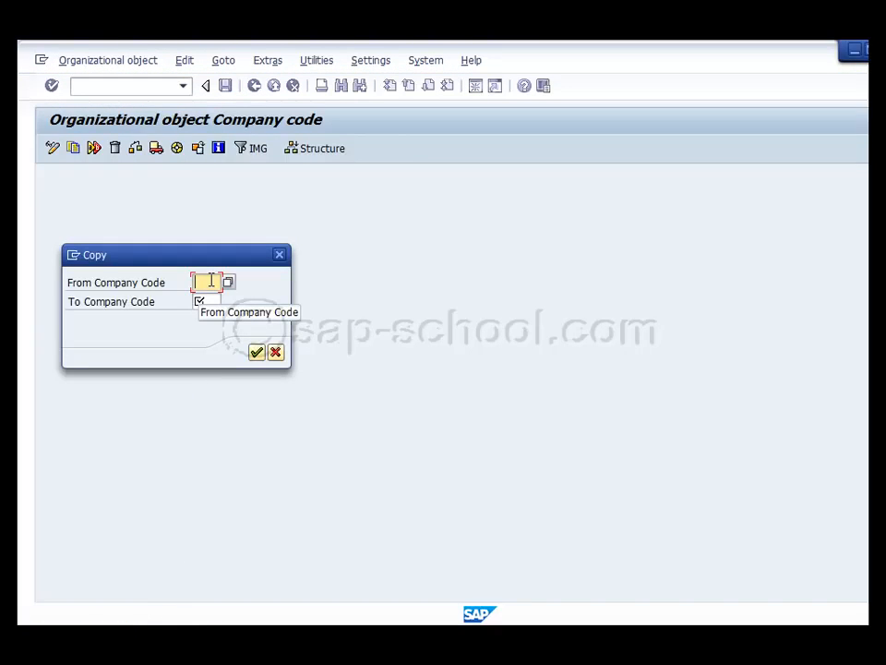
pyautogui.write('1010')
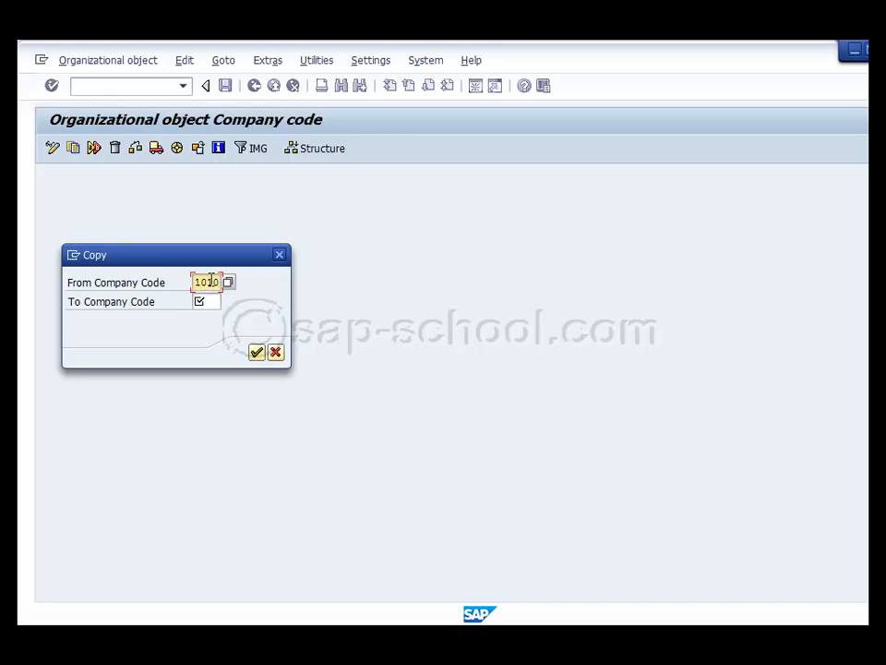
pyautogui.click(211, 300)
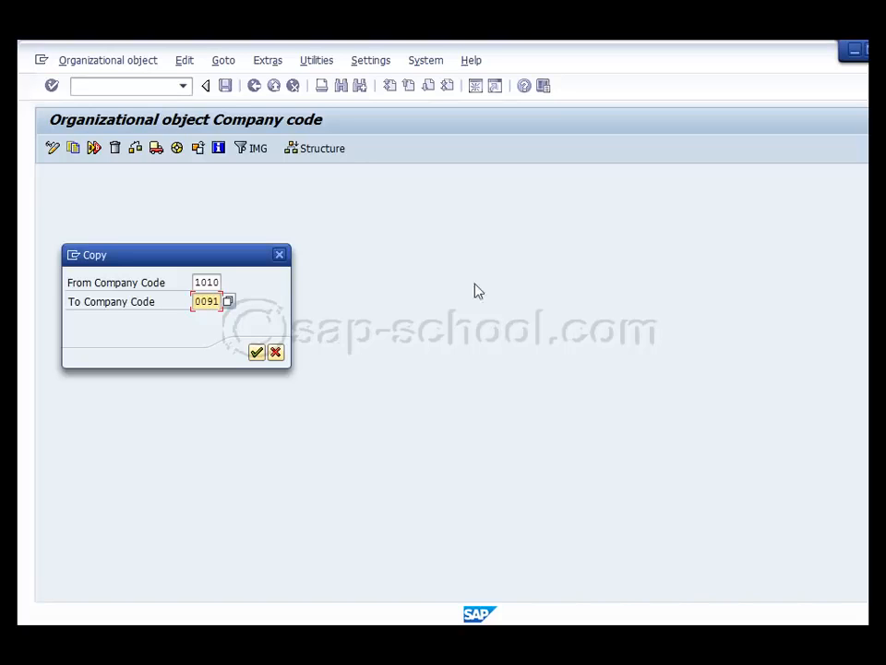
pyautogui.doubleClick(197, 302)
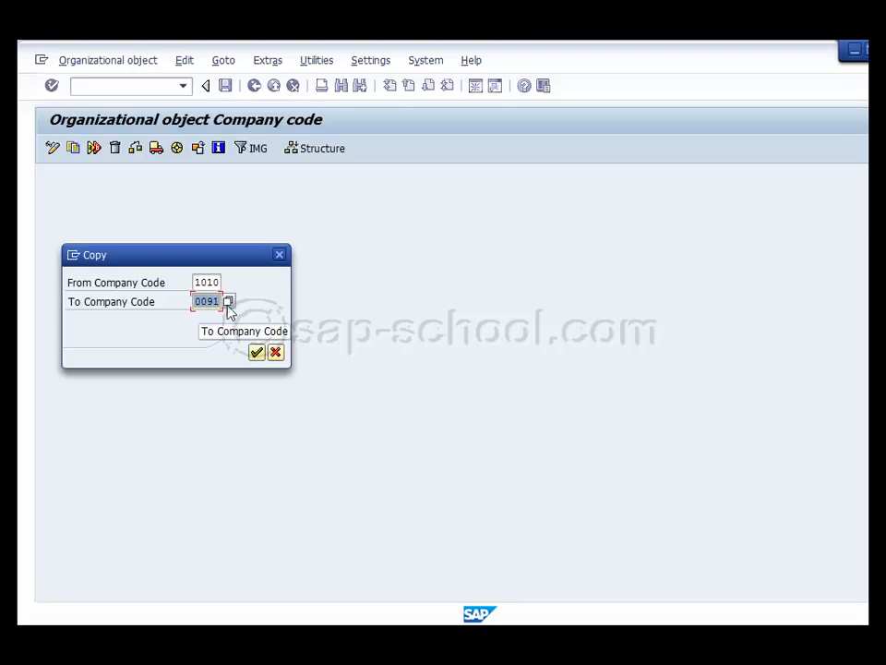
pyautogui.click(256, 353)
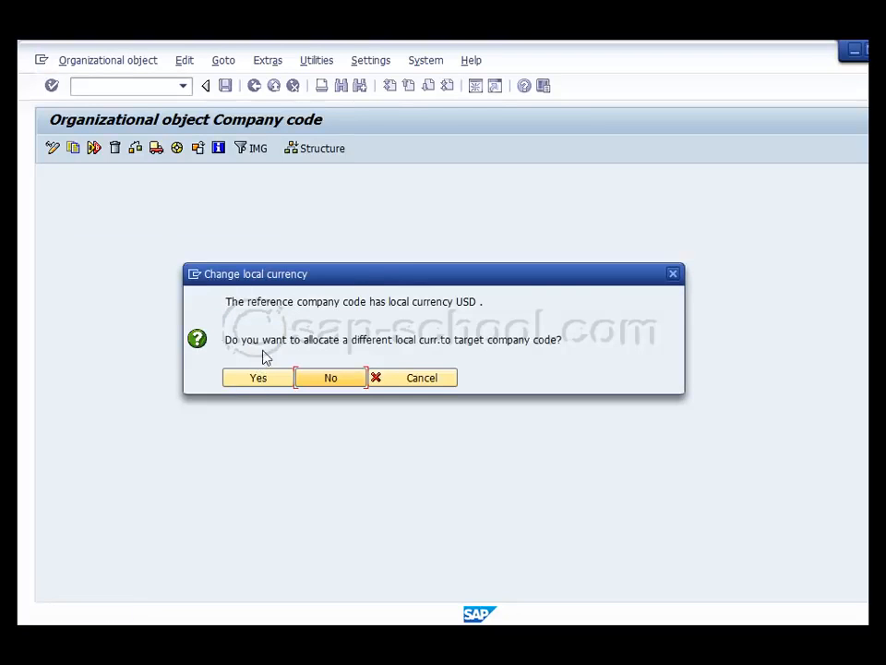
pyautogui.moveTo(378, 277); pyautogui.dragTo(378, 213)
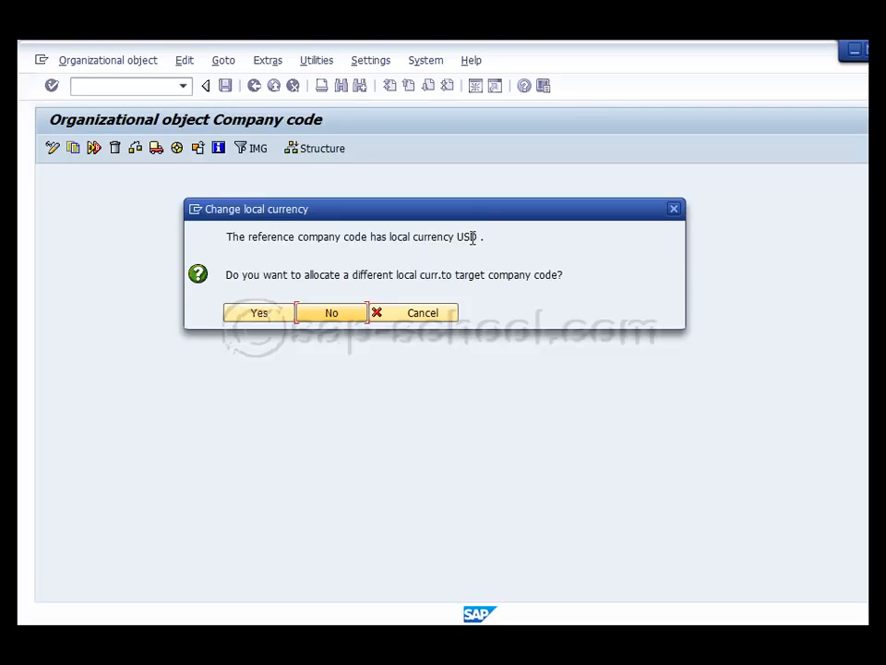
pyautogui.click(331, 314)
# Read the long text explaining which company code data is not copied, and close the help
pyautogui.moveTo(384, 415); pyautogui.dragTo(481, 261)
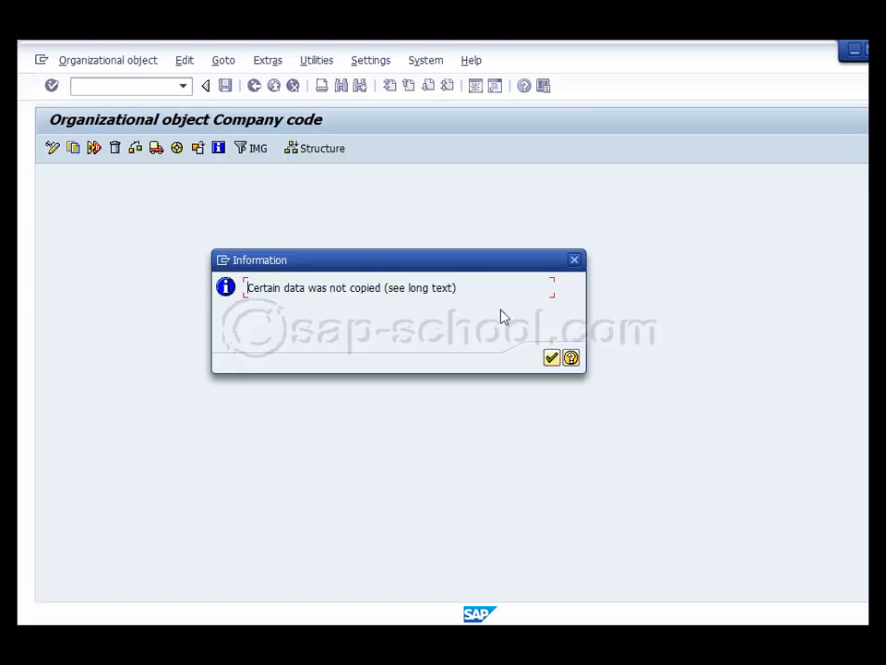
pyautogui.click(573, 360)
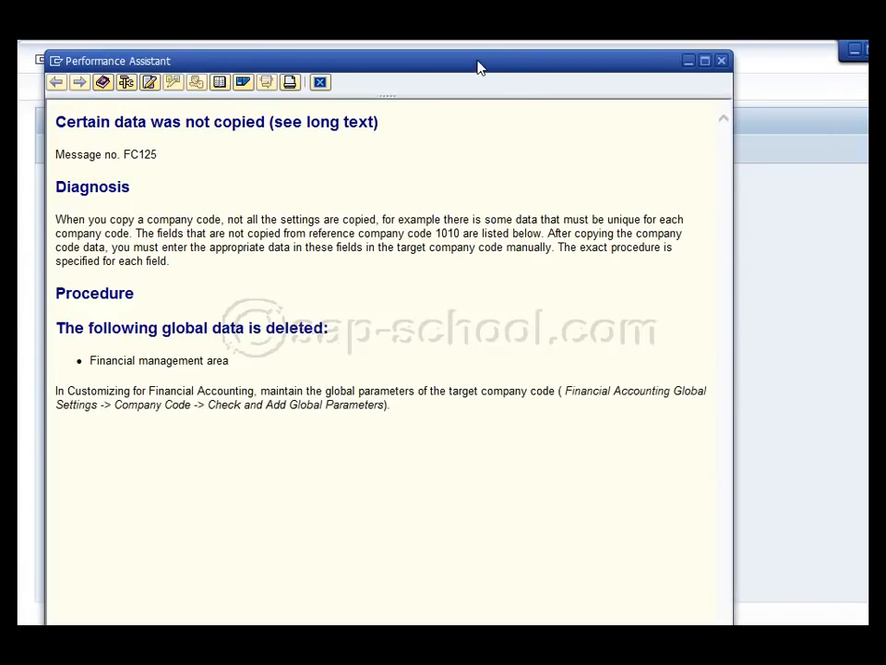
pyautogui.moveTo(479, 67); pyautogui.dragTo(585, 65)
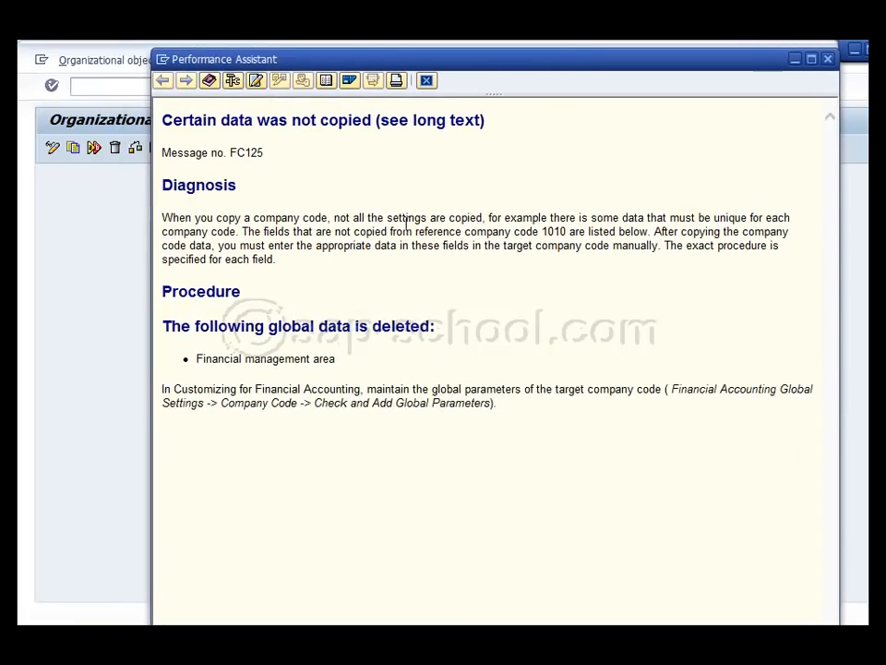
pyautogui.click(829, 60)
# Acknowledge the uncopied-data message and the number range transport notice, and record the copy in customizing request E84K903902
pyautogui.click(551, 357)
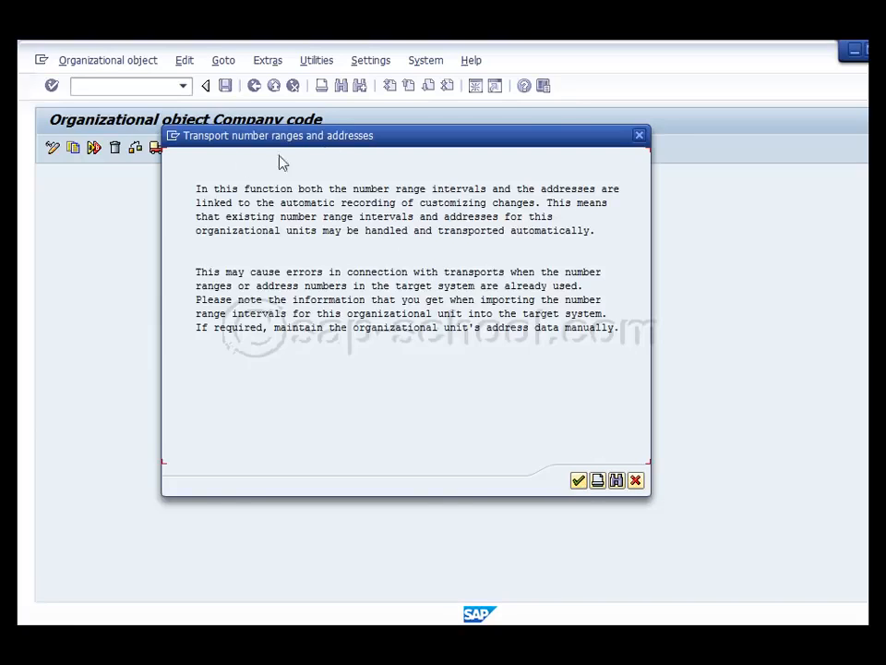
pyautogui.click(579, 481)
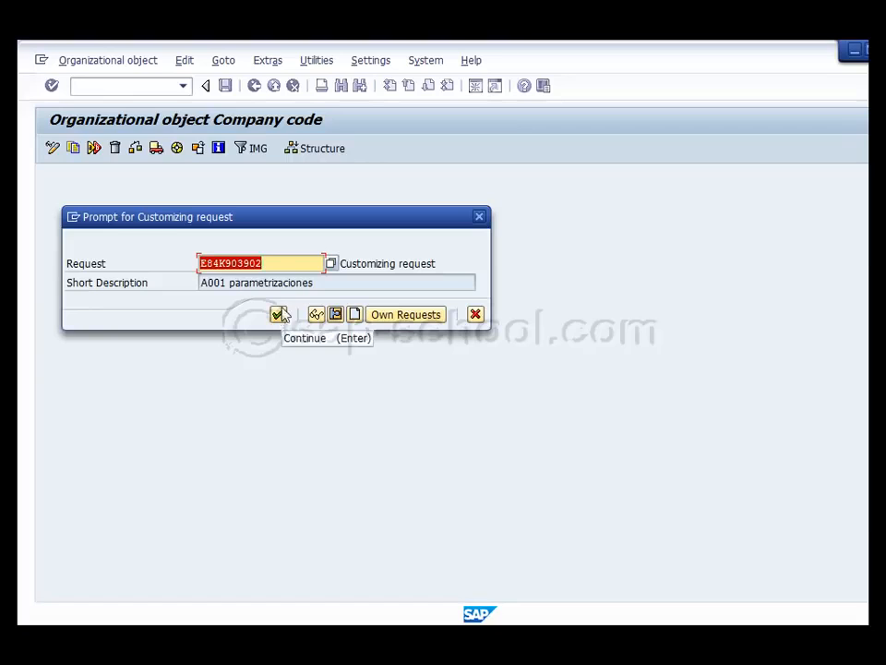
pyautogui.click(281, 265)
pyautogui.moveTo(272, 263); pyautogui.dragTo(192, 276)
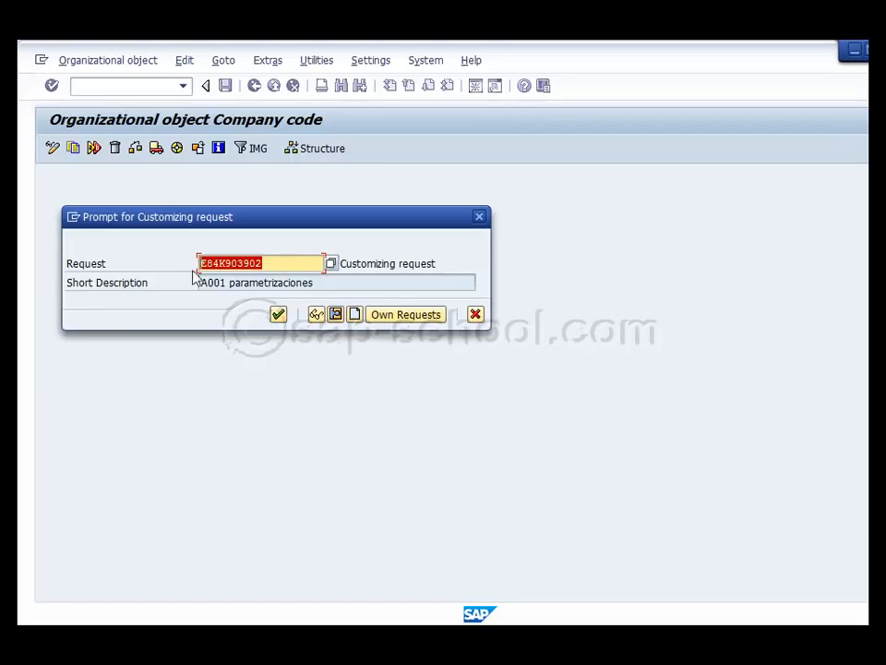
pyautogui.click(278, 313)
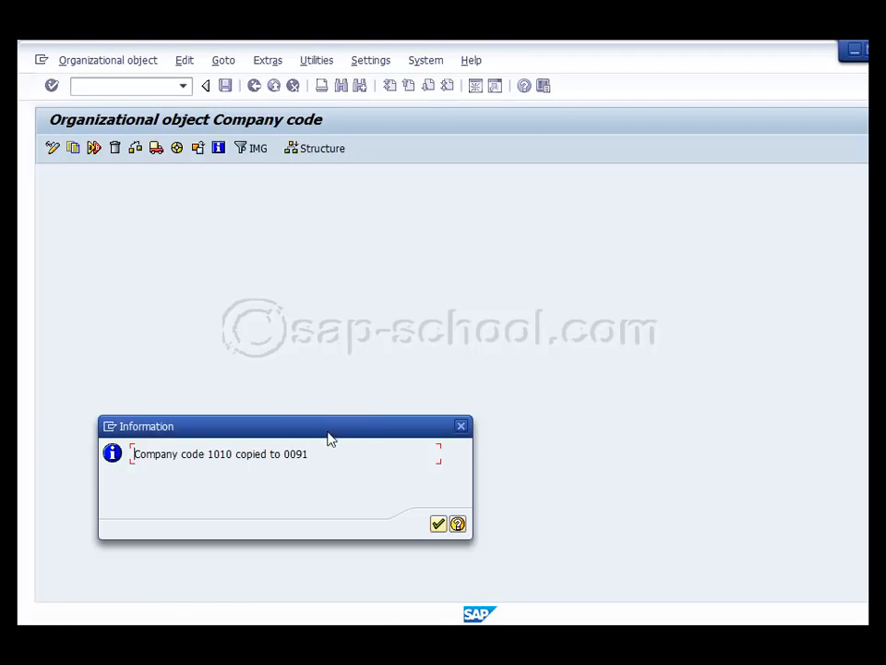
# View the help text for the company code copy message, and close it
pyautogui.moveTo(329, 426); pyautogui.dragTo(396, 281)
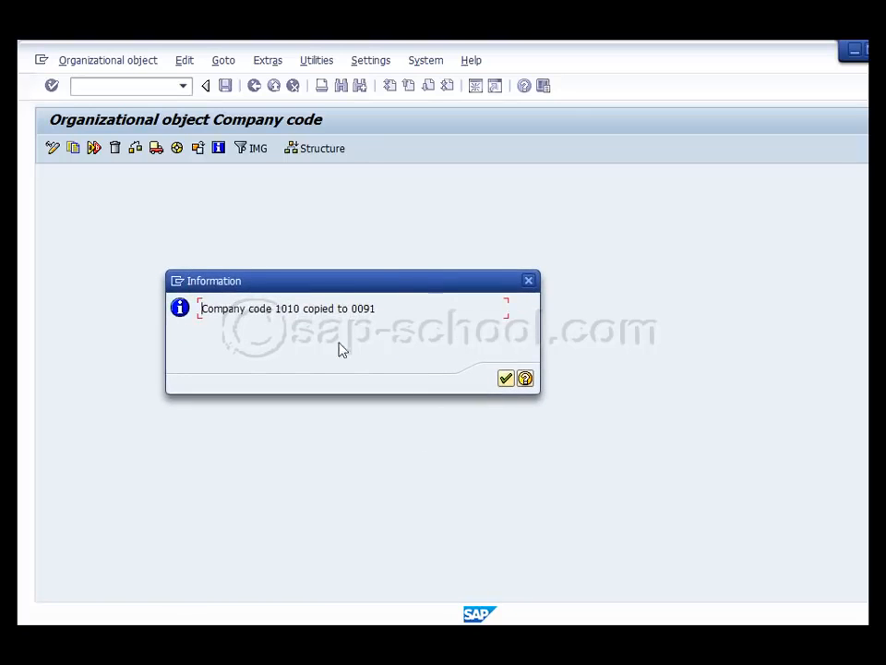
pyautogui.click(525, 379)
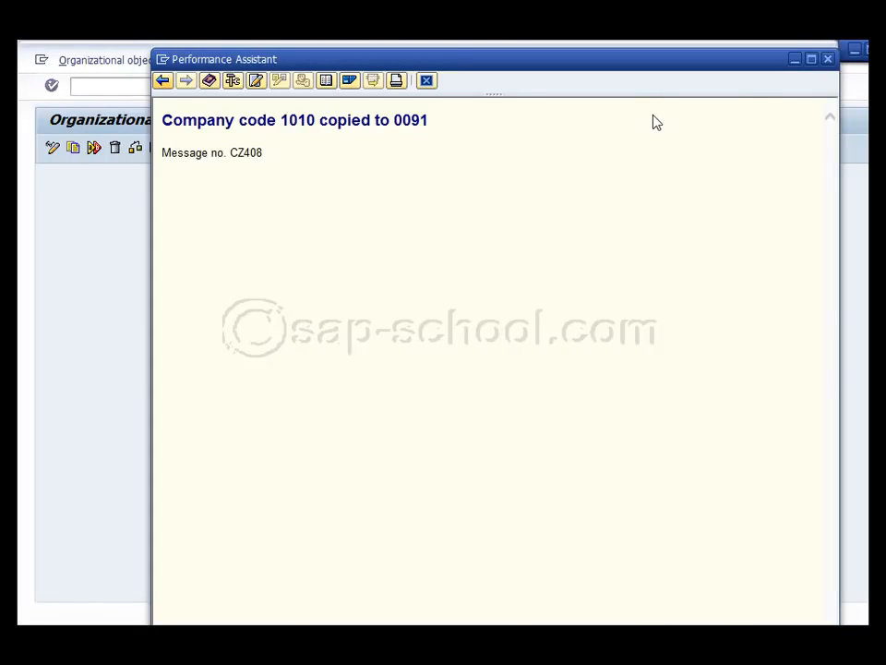
pyautogui.click(828, 59)
# Leave the copy activity and open the details of company code 0091 in the "Edit Company Code Data" activity
pyautogui.click(506, 379)
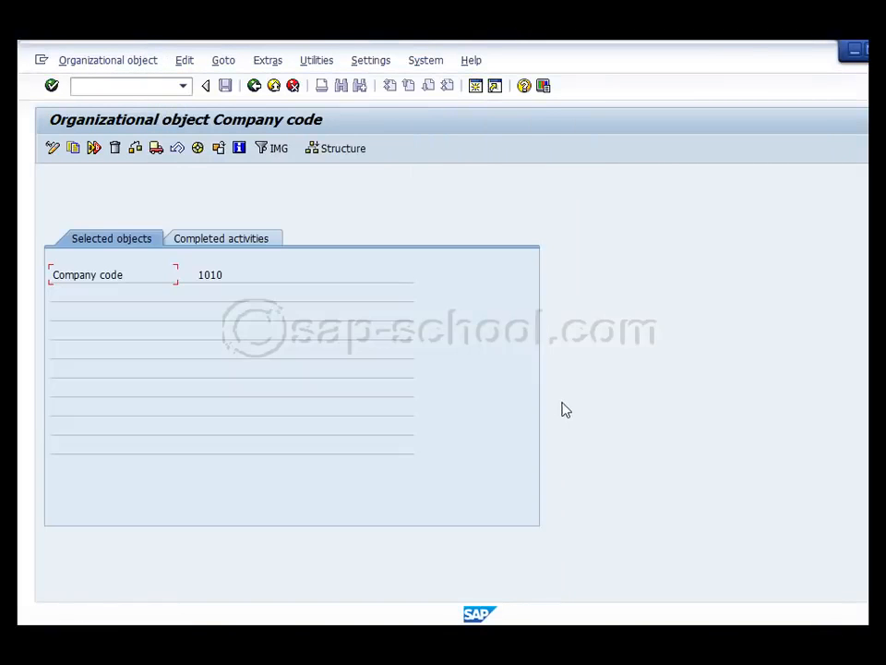
pyautogui.click(257, 88)
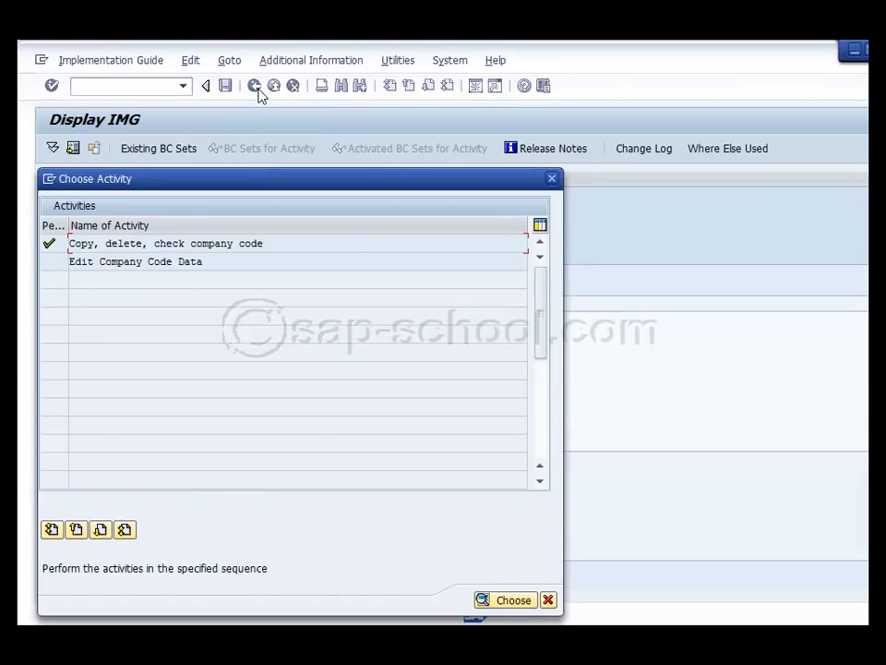
pyautogui.doubleClick(139, 262)
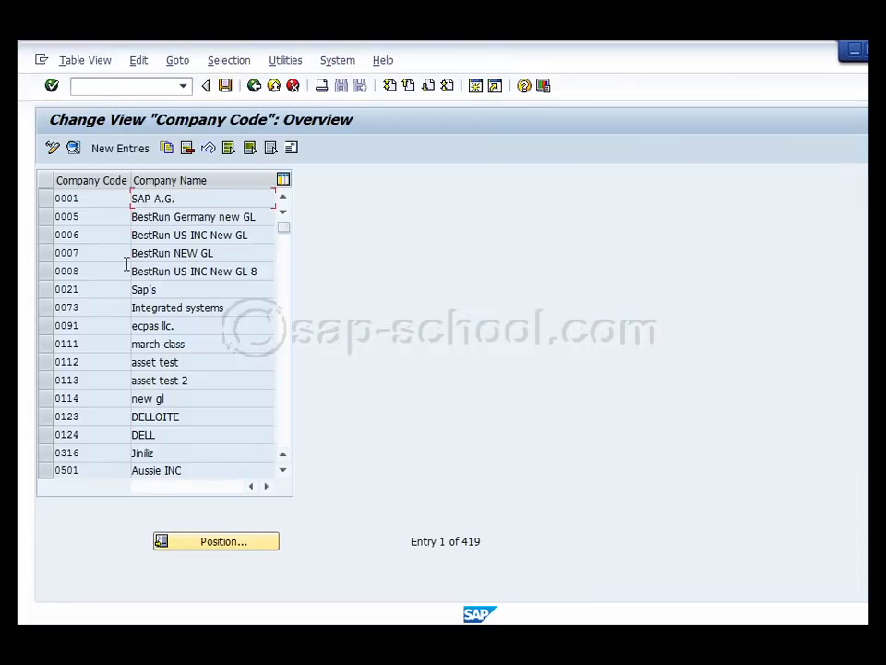
pyautogui.click(227, 544)
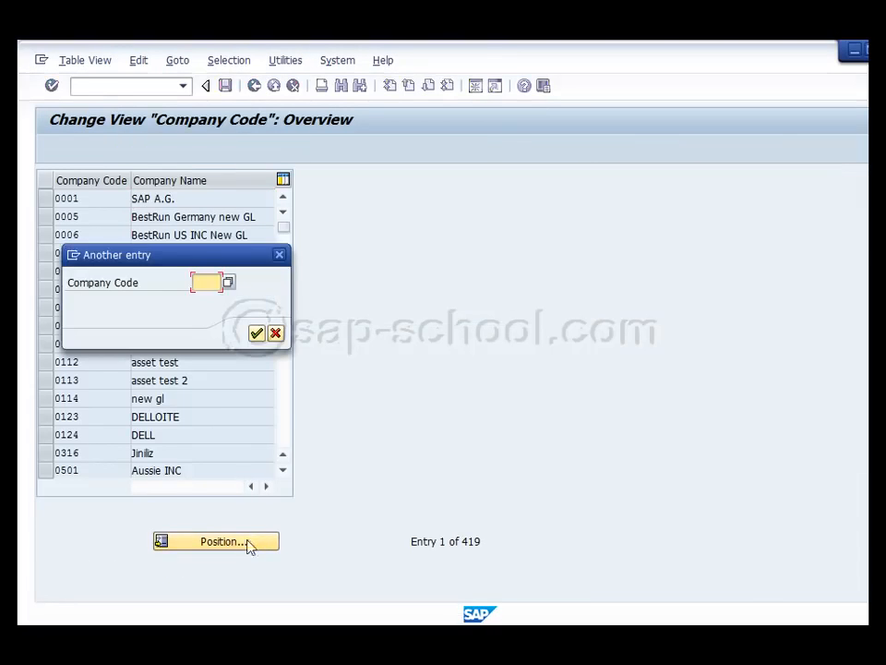
pyautogui.write('0')
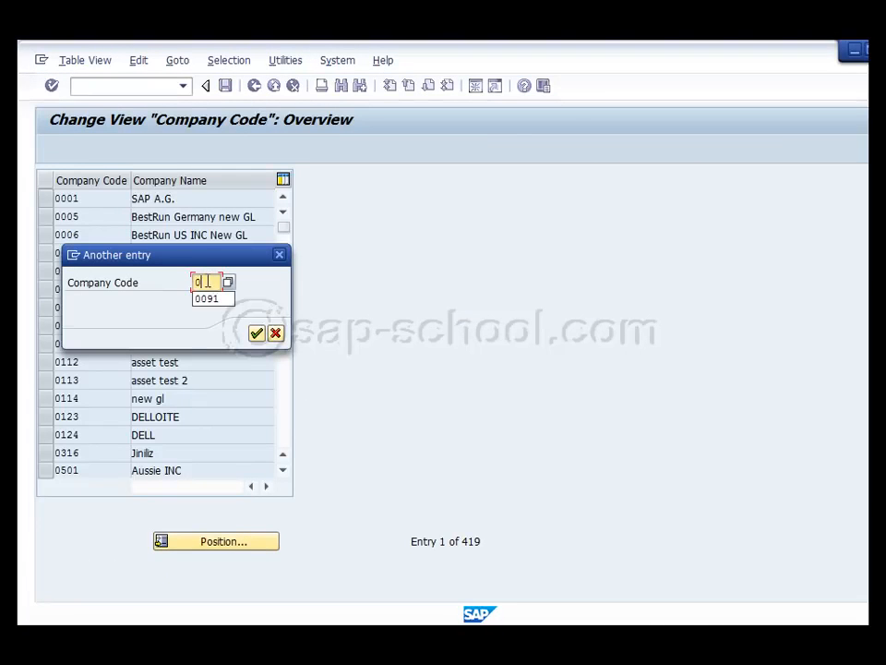
pyautogui.write('091')
pyautogui.press('Return')
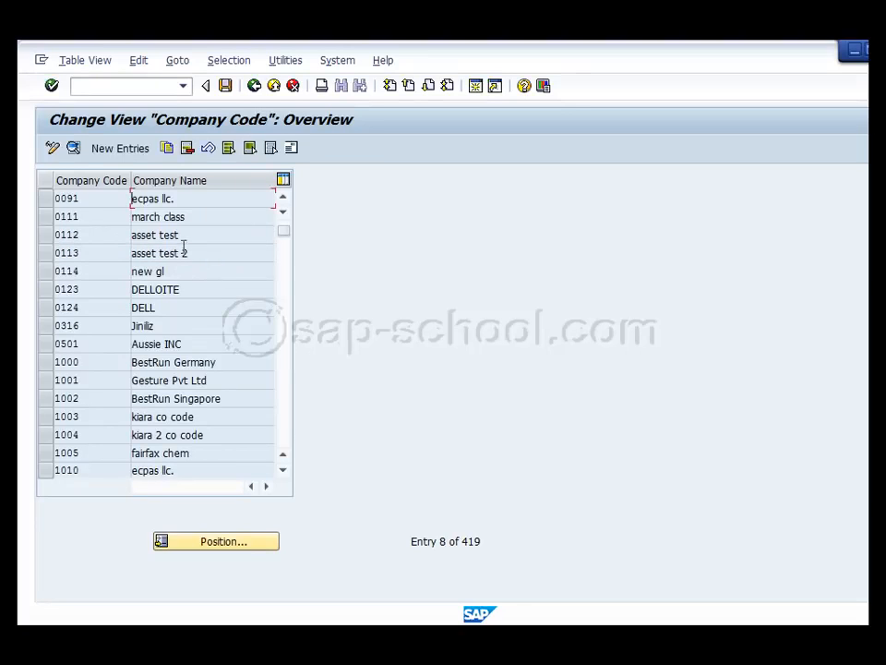
pyautogui.click(43, 200)
pyautogui.click(73, 148)
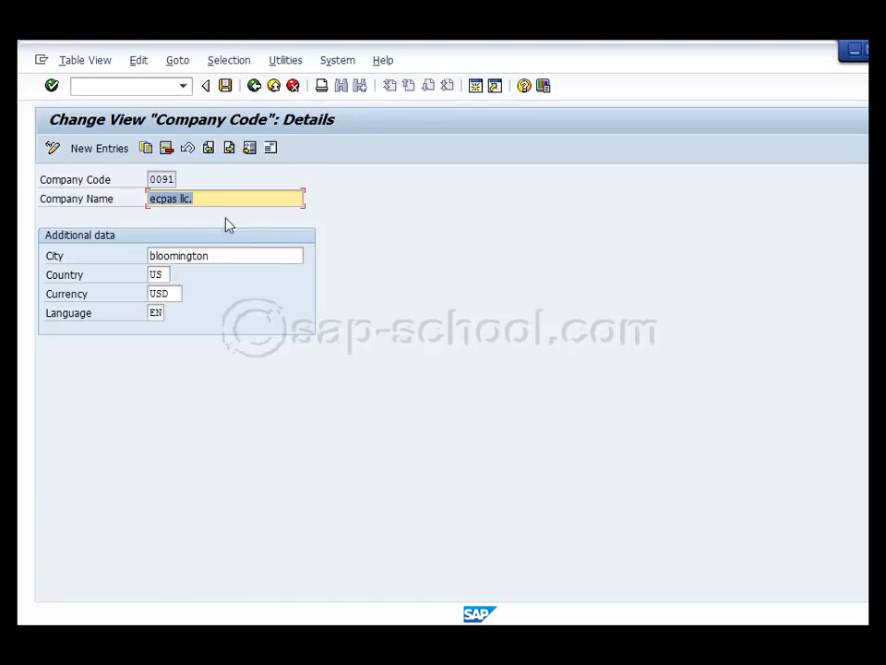
# Set the company name of company code 0091 to "Test Company 91"
pyautogui.press('Tab')
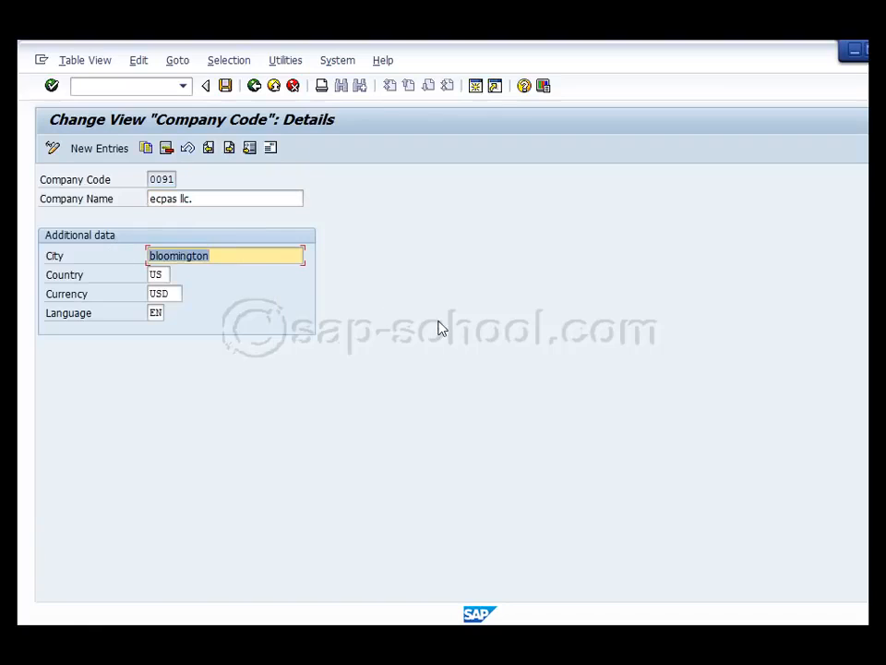
pyautogui.hotkey('shift', 'Tab')
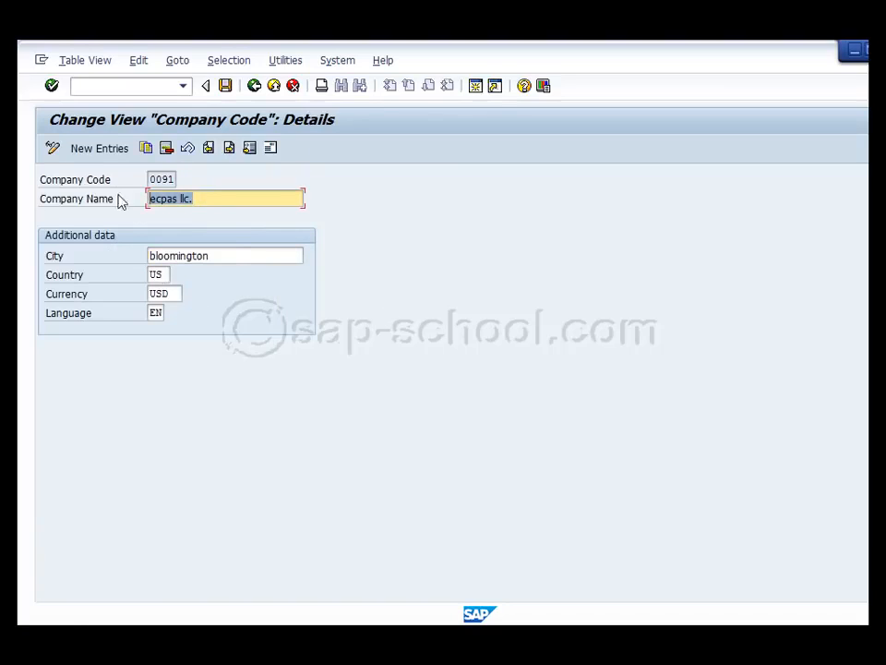
pyautogui.write('Test Company 91')
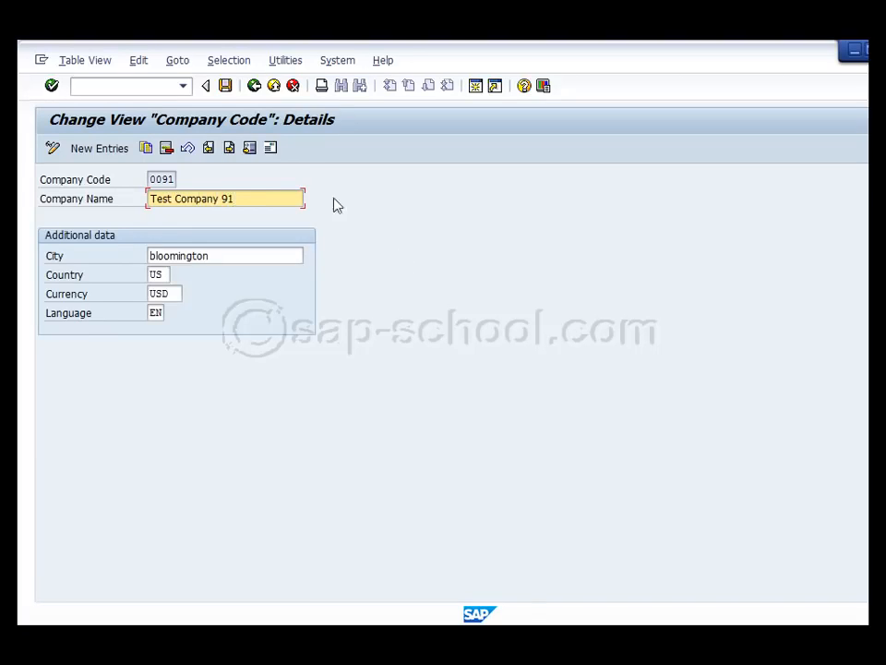
# Save the company code 0091 data in customizing request E84K903902, and leave the company code activities
pyautogui.click(225, 86)
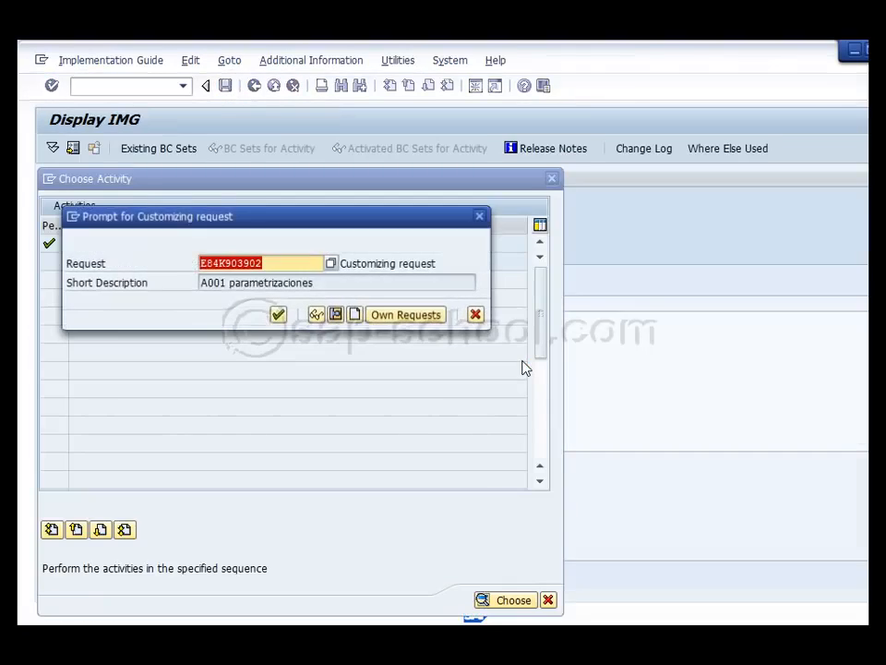
pyautogui.click(277, 314)
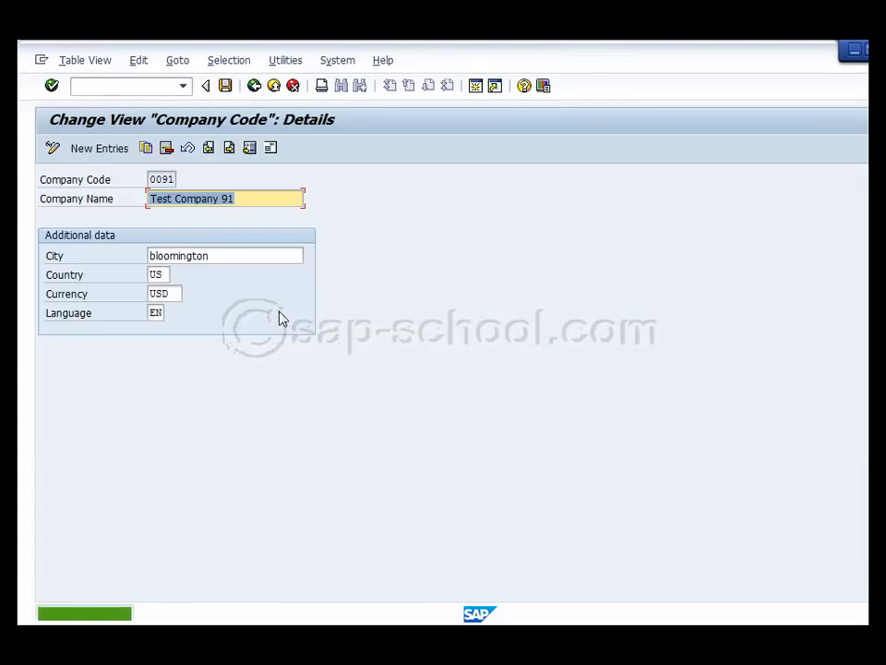
pyautogui.click(254, 86)
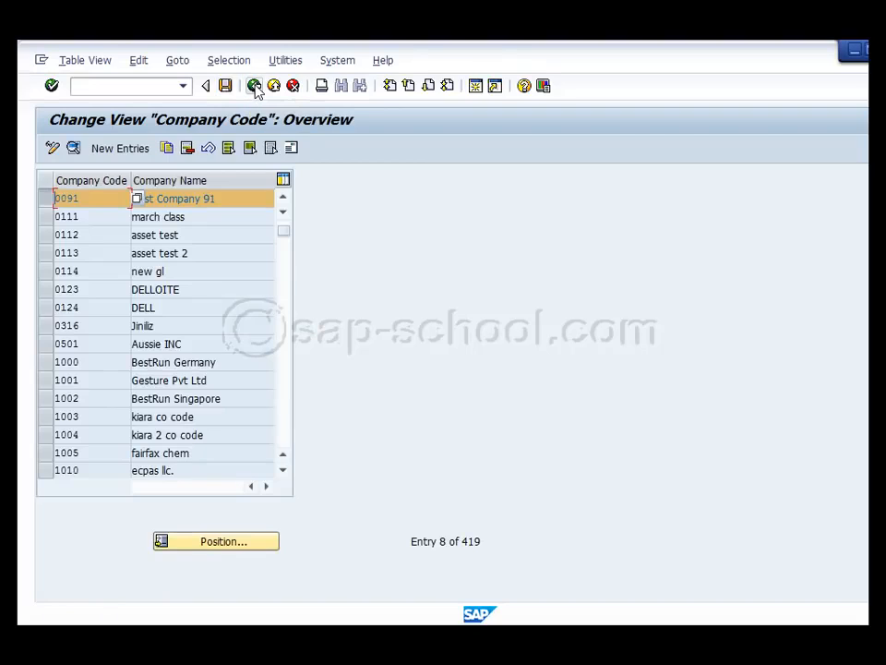
pyautogui.click(254, 86)
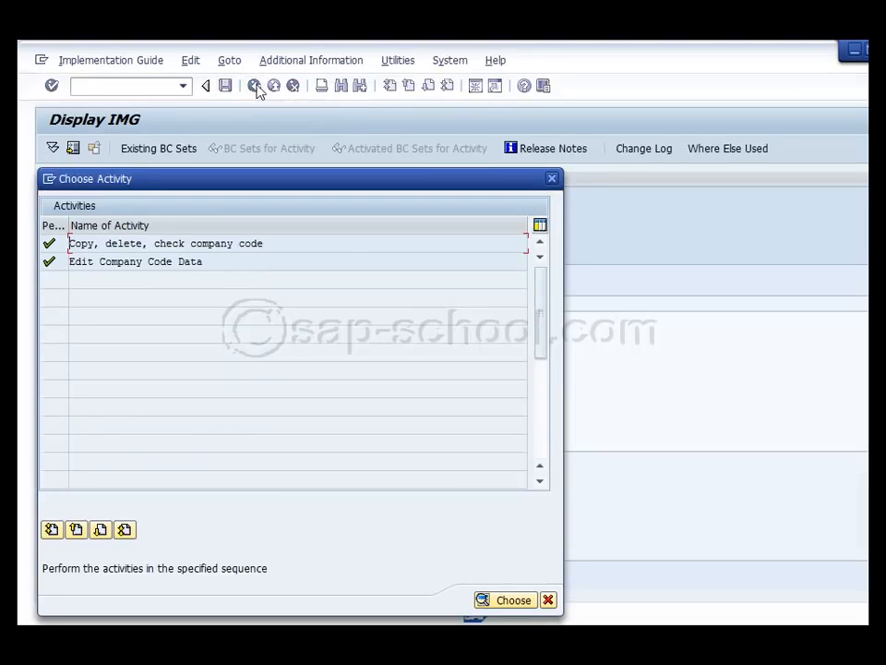
pyautogui.click(551, 179)
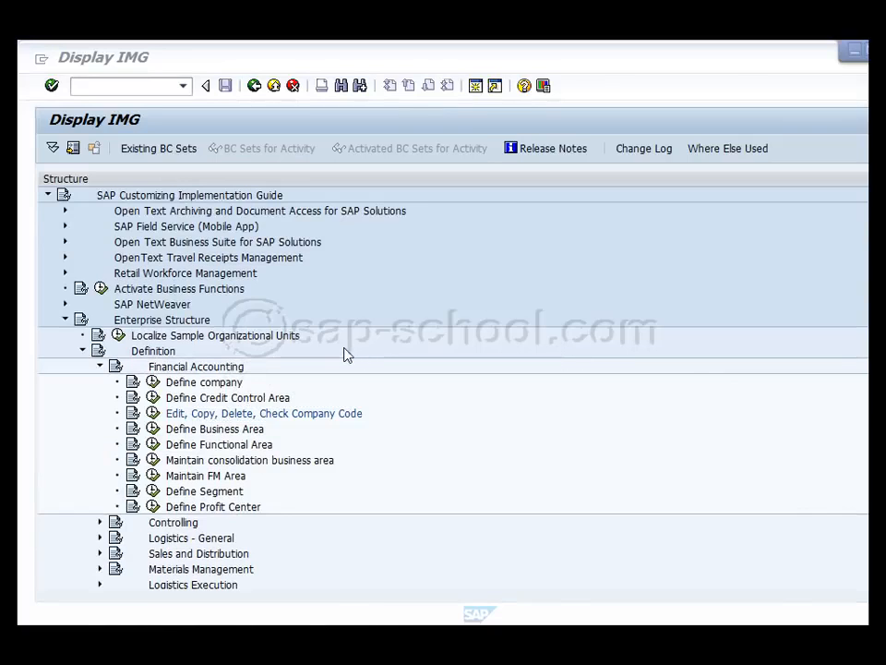
# Collapse Enterprise Structure and expand Financial Accounting (New) > Financial Accounting Global Settings (New) > Ledgers > Fiscal Year and Posting Periods
pyautogui.click(65, 320)
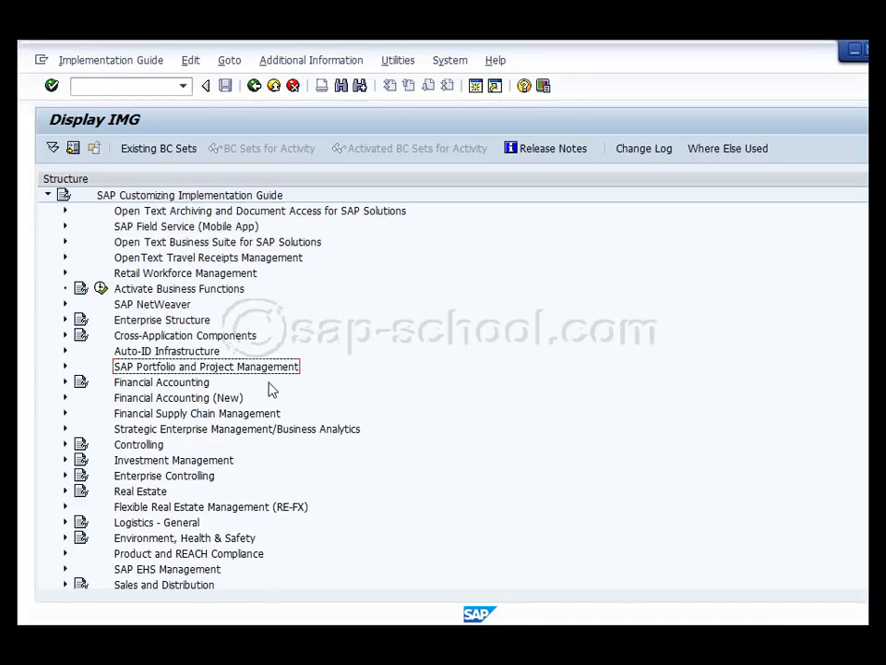
pyautogui.click(64, 398)
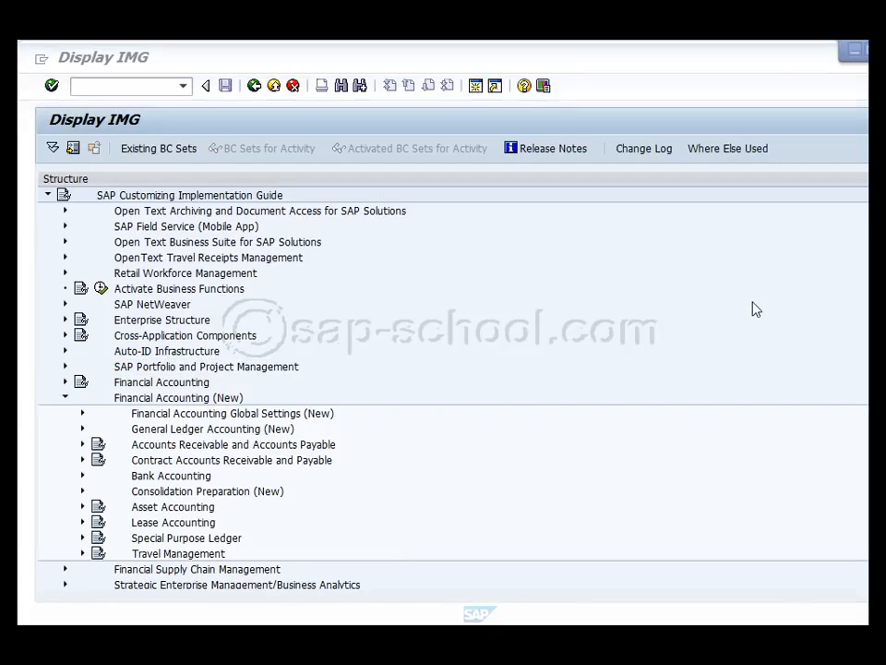
pyautogui.click(82, 414)
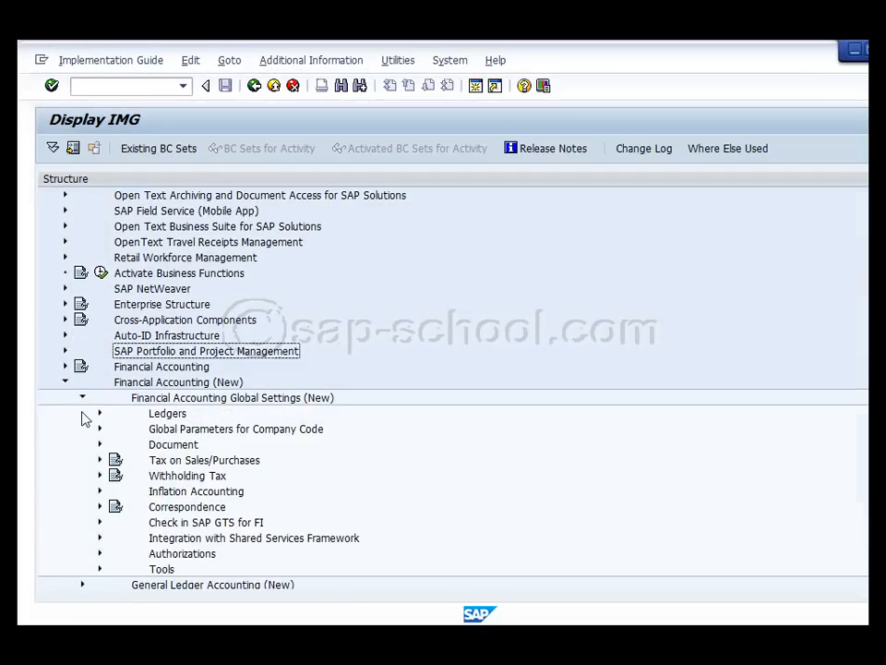
pyautogui.click(99, 414)
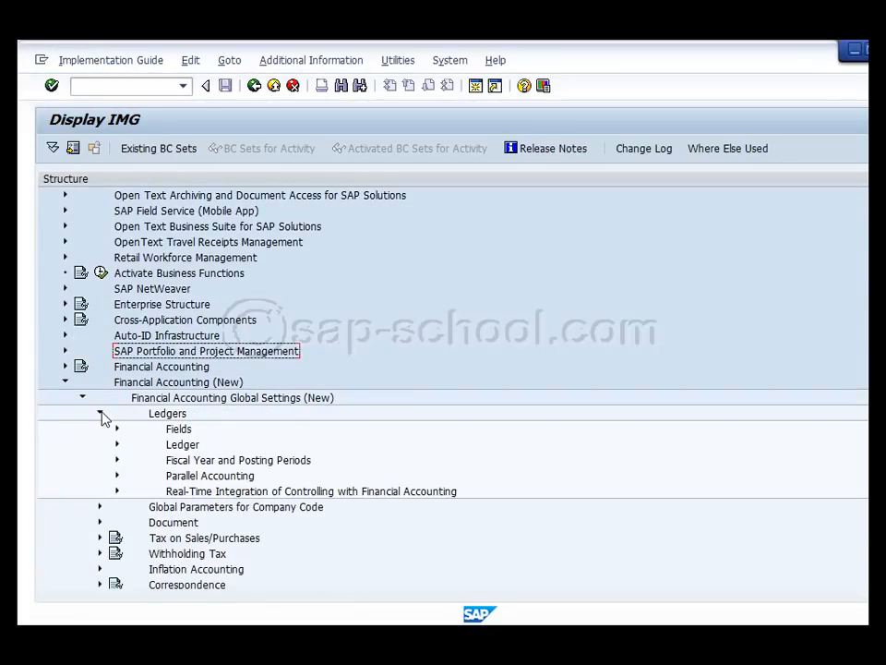
pyautogui.click(208, 461)
pyautogui.click(117, 461)
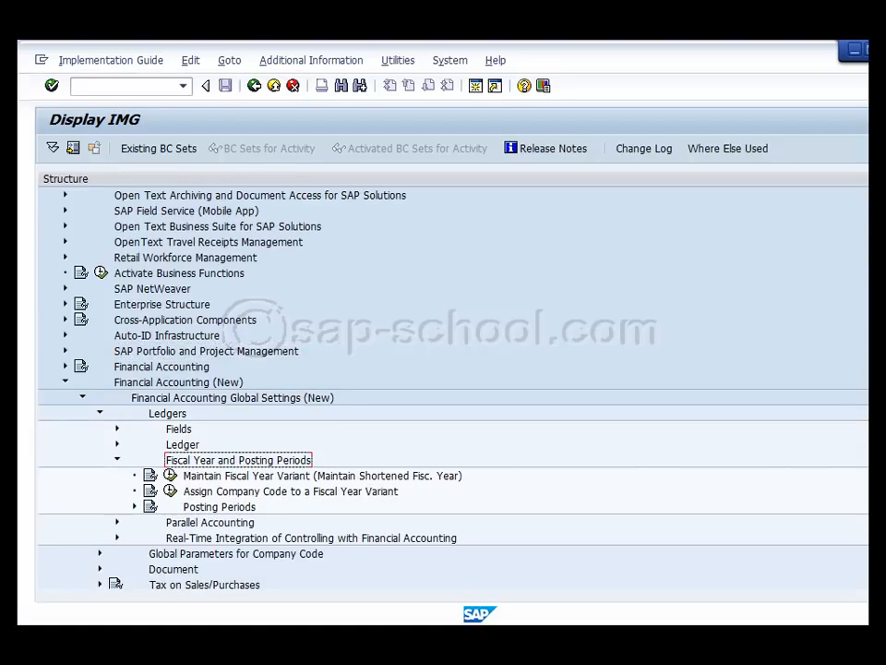
# View the documentation of the "Maintain Fiscal Year Variant (Maintain Shortened Fisc. Year)" activity, and close it
pyautogui.scroll(-3, 369, 387)
pyautogui.click(222, 336)
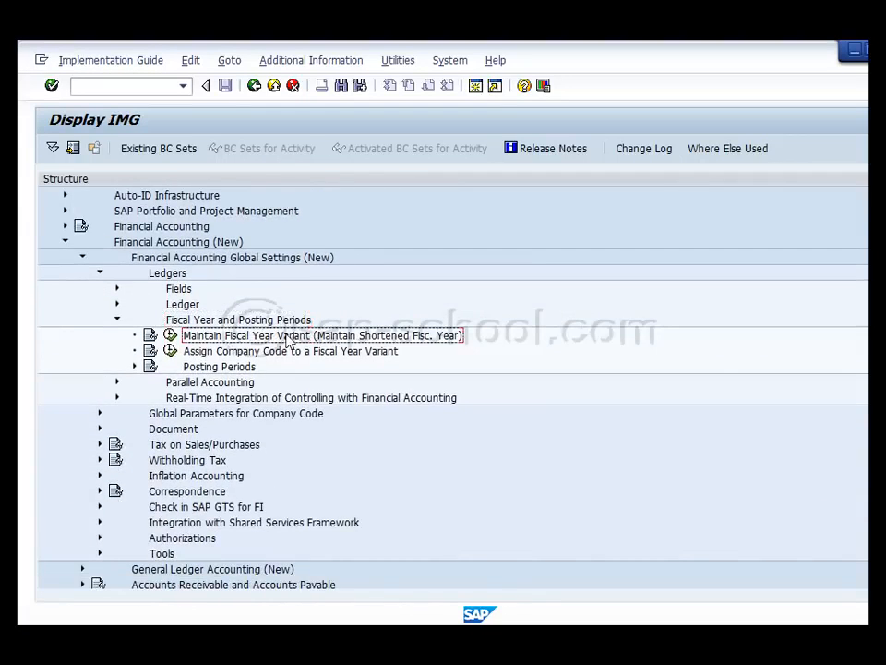
pyautogui.click(150, 335)
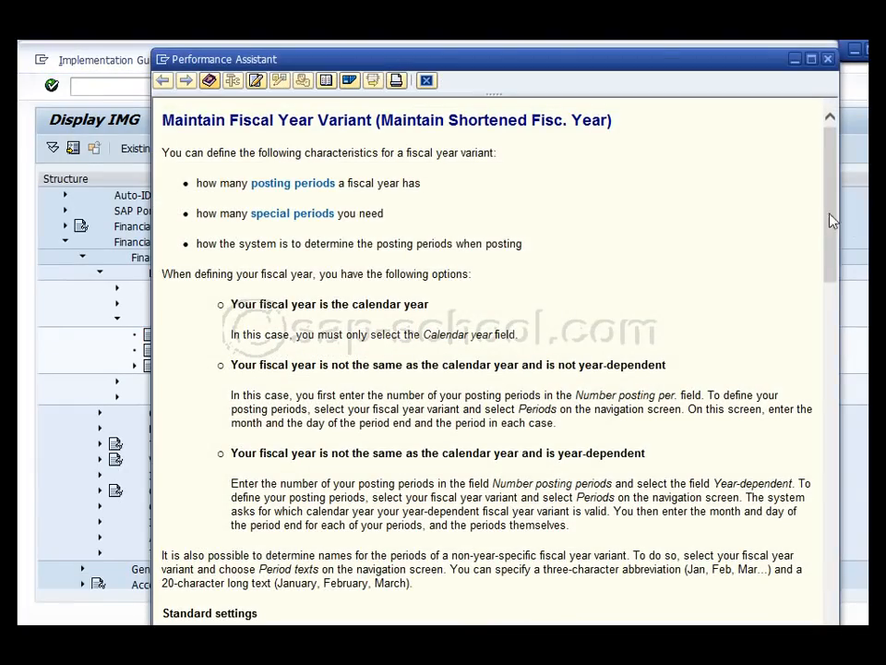
pyautogui.moveTo(831, 220); pyautogui.dragTo(813, 163)
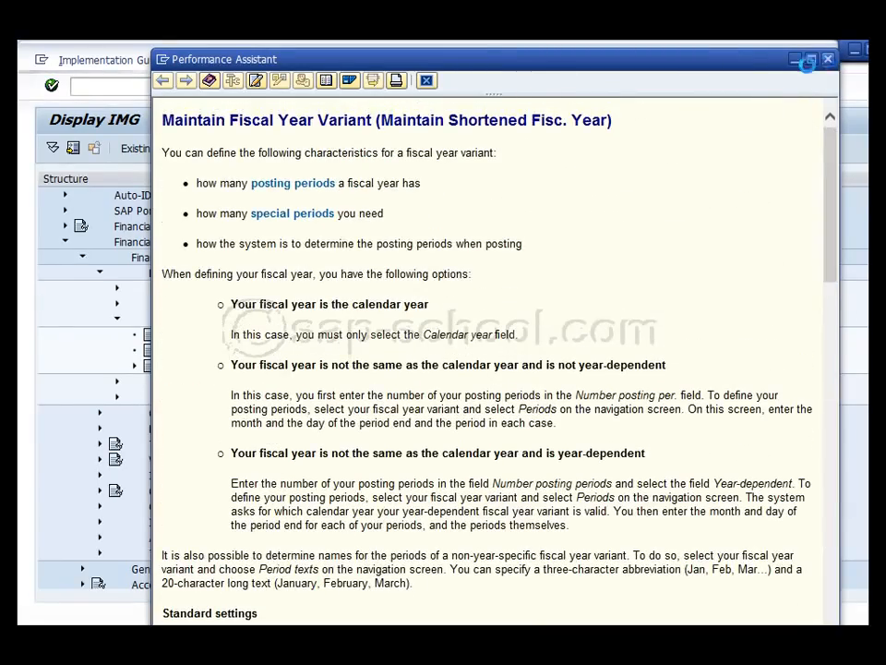
pyautogui.click(828, 59)
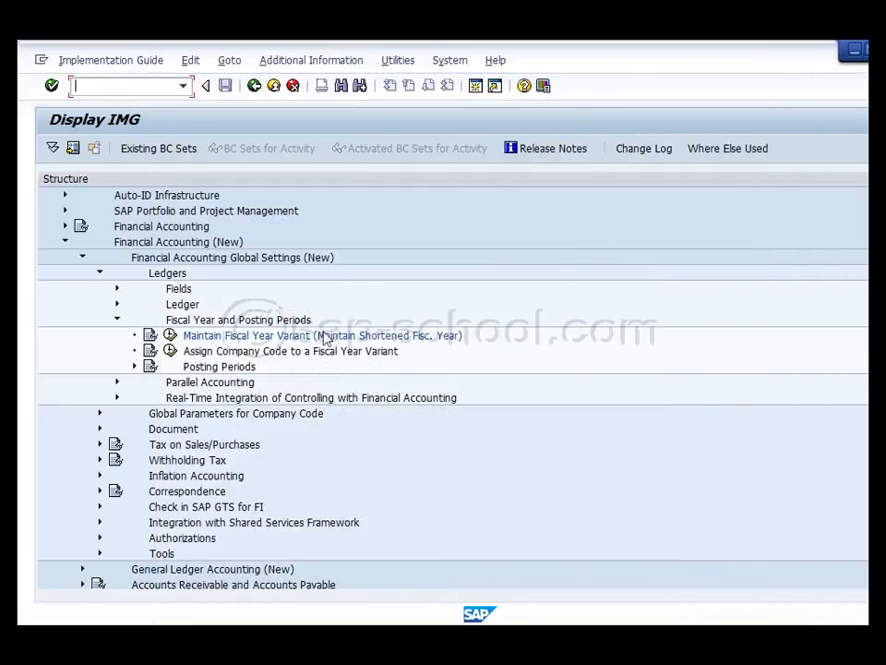
# Start a new entry in the Maintain Fiscal Year Variant activity with variant 91 and description "12 period calendar 91"
pyautogui.click(171, 336)
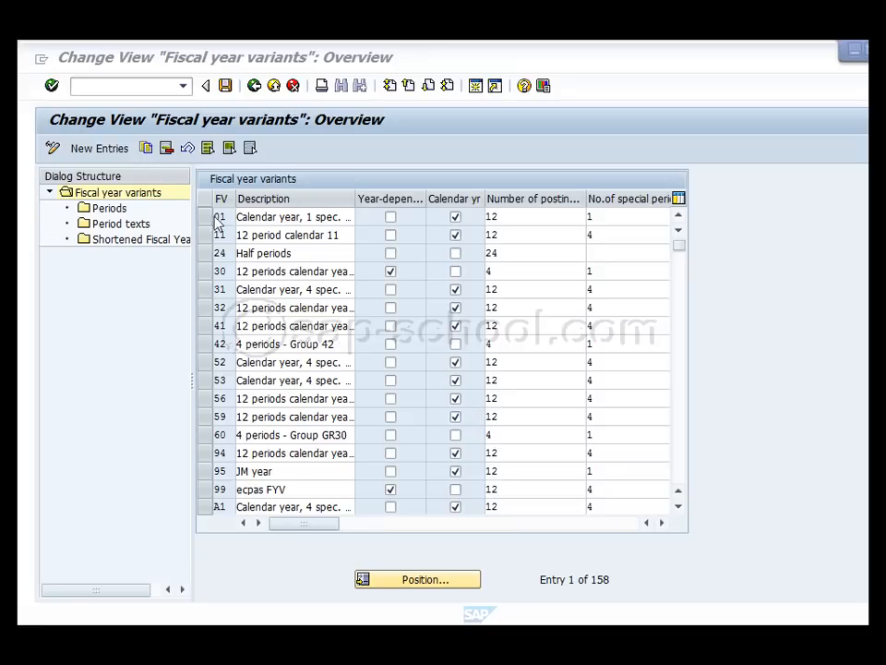
pyautogui.click(101, 150)
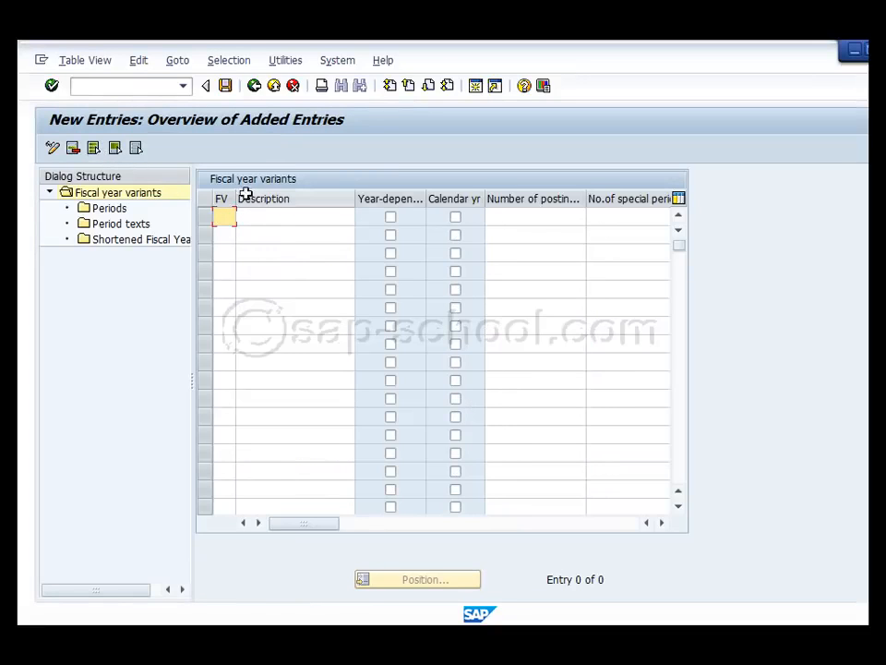
pyautogui.moveTo(236, 198); pyautogui.dragTo(249, 198)
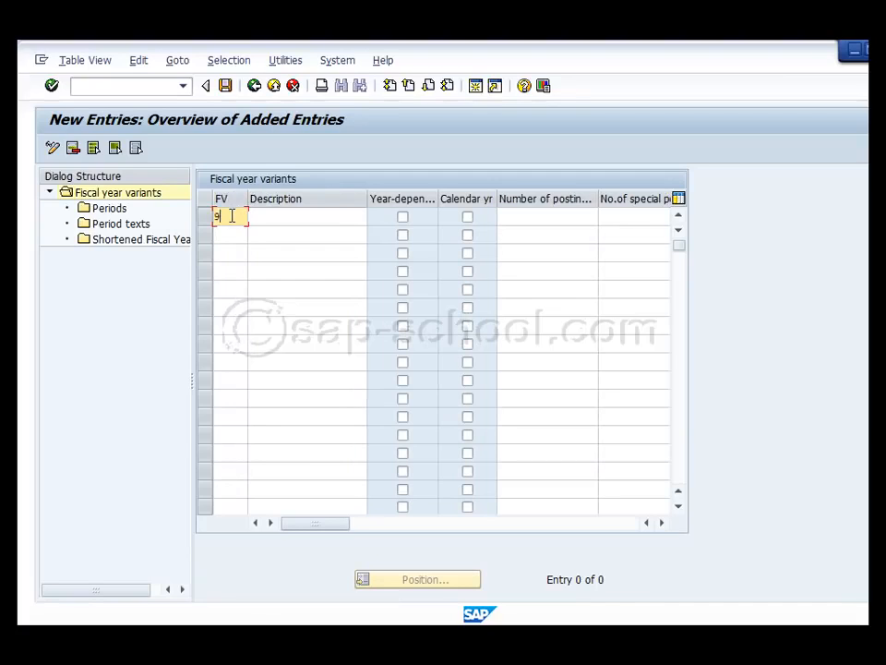
pyautogui.click(275, 217)
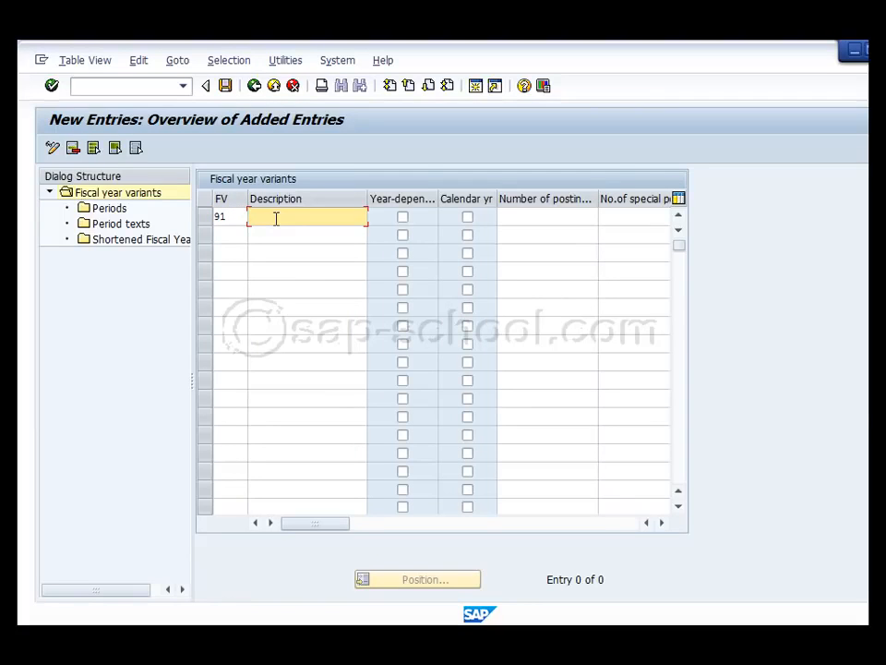
pyautogui.write('12')
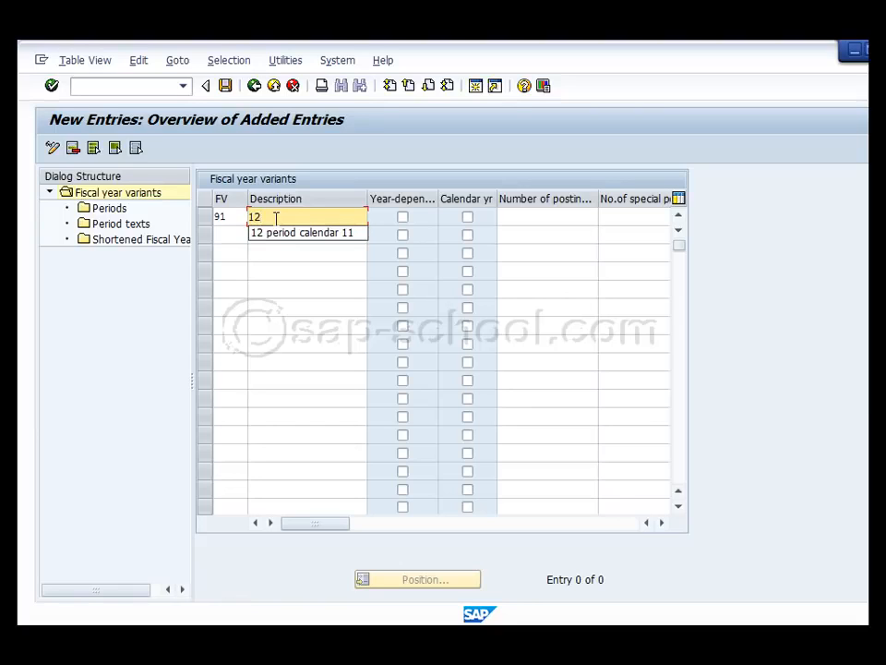
pyautogui.click(283, 235)
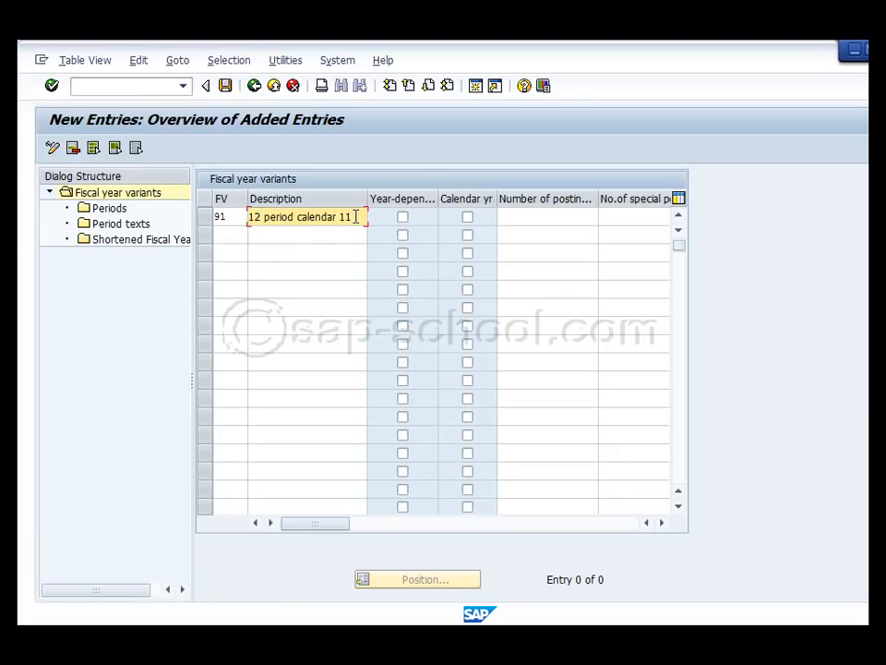
pyautogui.doubleClick(345, 216)
pyautogui.write('91')
pyautogui.doubleClick(352, 216)
# Define fiscal year variant 91 as a calendar year with 12 posting periods and 4 special periods
pyautogui.click(467, 217)
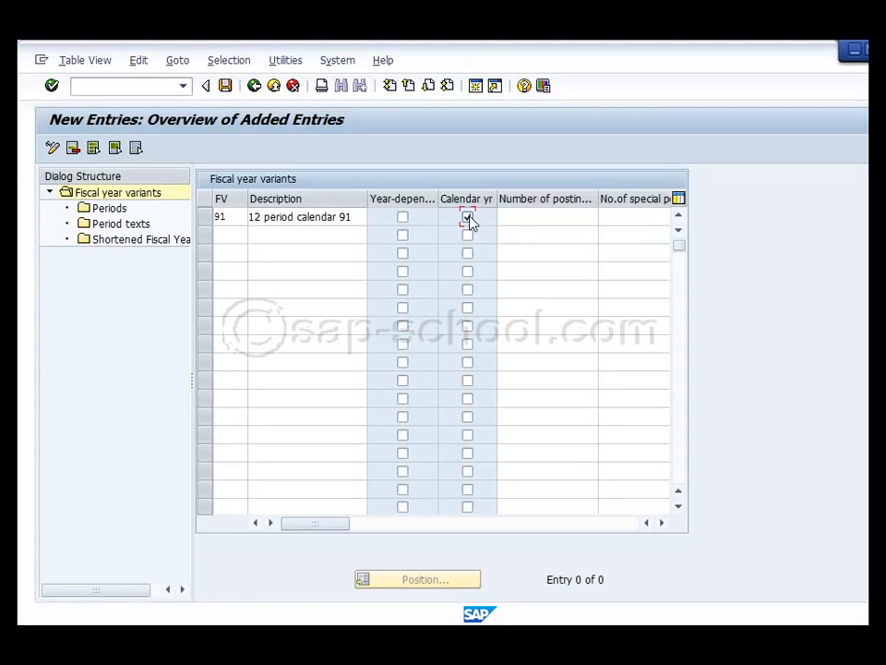
pyautogui.click(534, 215)
pyautogui.write('12')
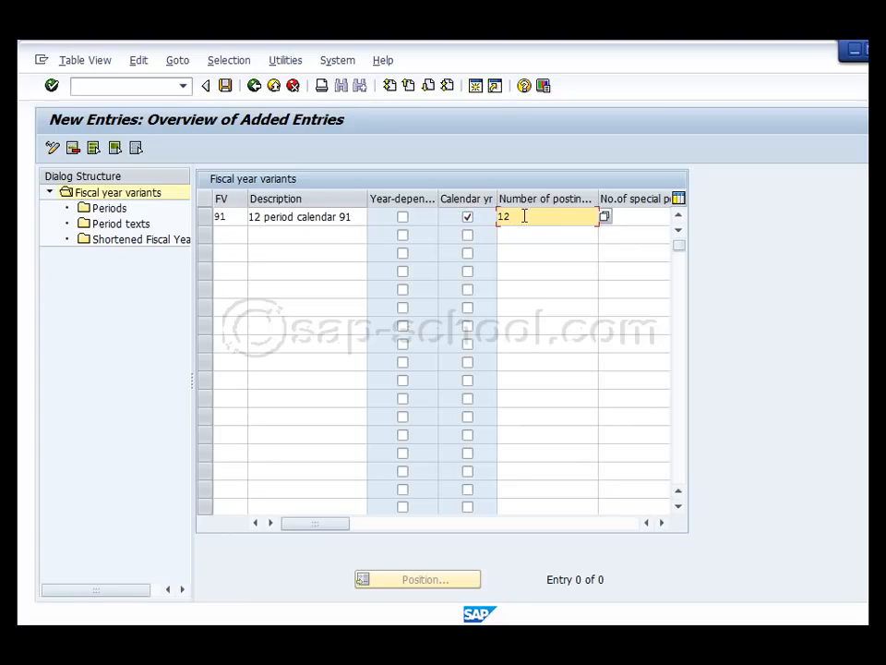
pyautogui.click(643, 218)
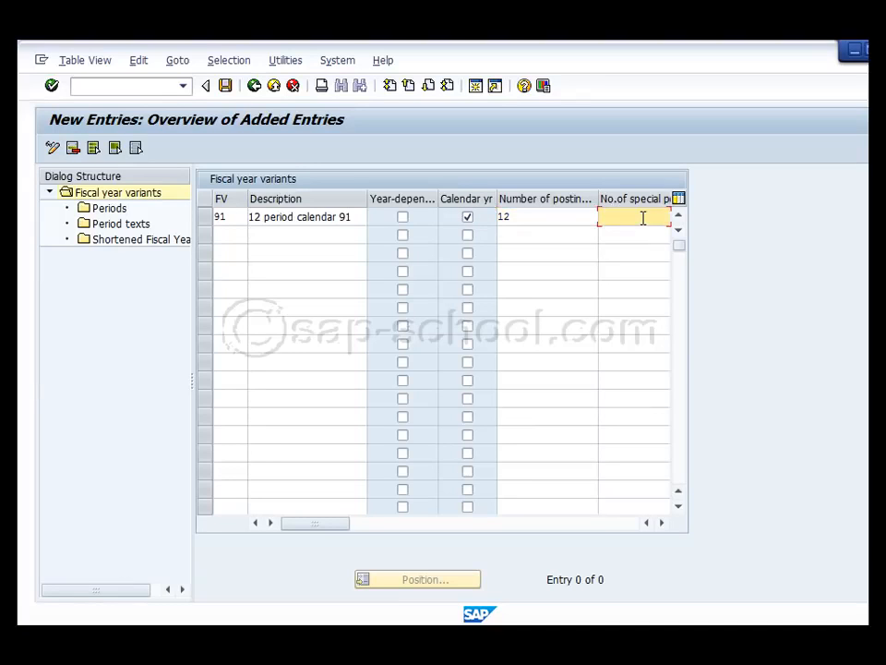
pyautogui.write('4')
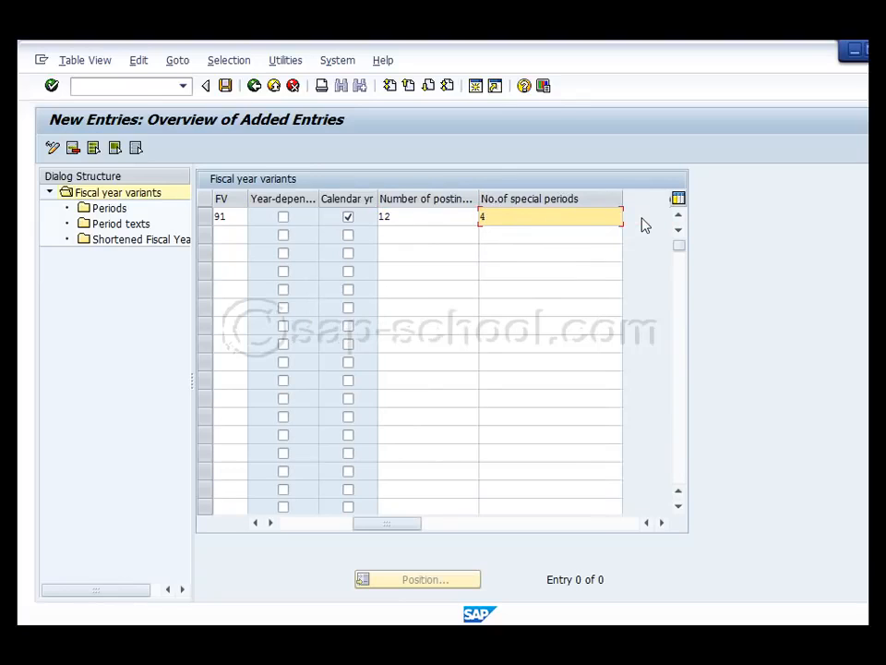
pyautogui.press('Return')
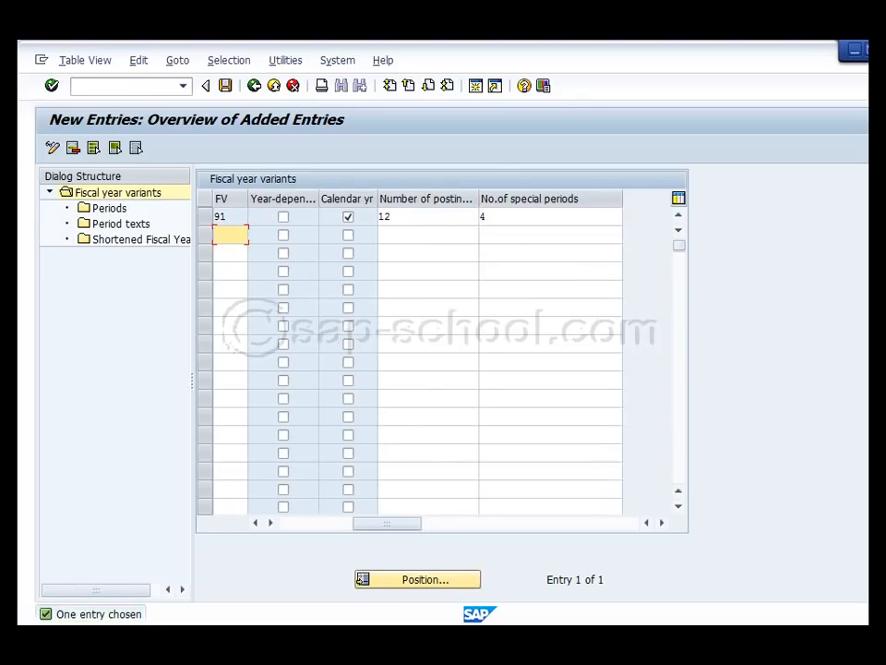
# Save the new fiscal year variant in customizing request E84K903902
pyautogui.click(225, 86)
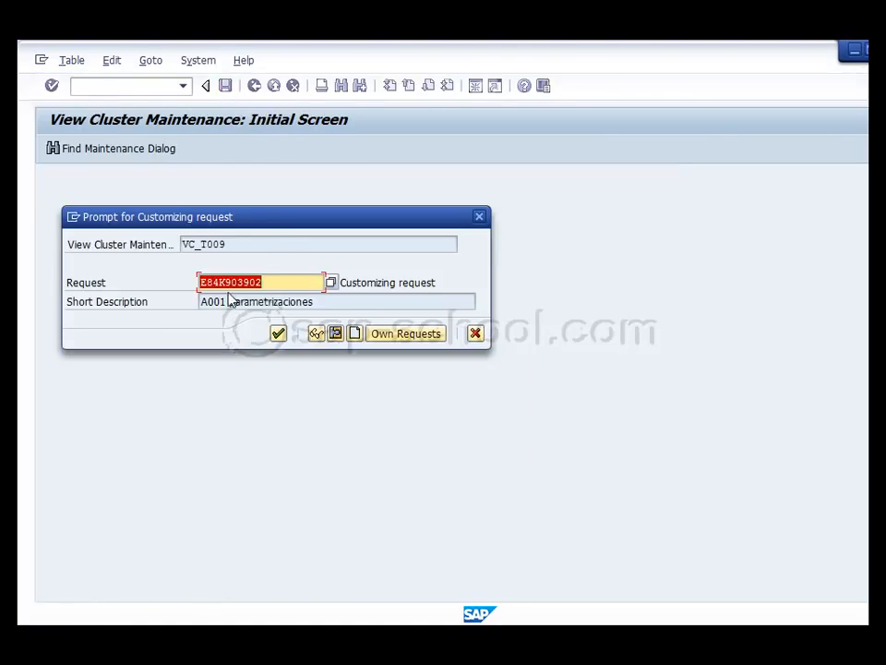
pyautogui.click(285, 339)
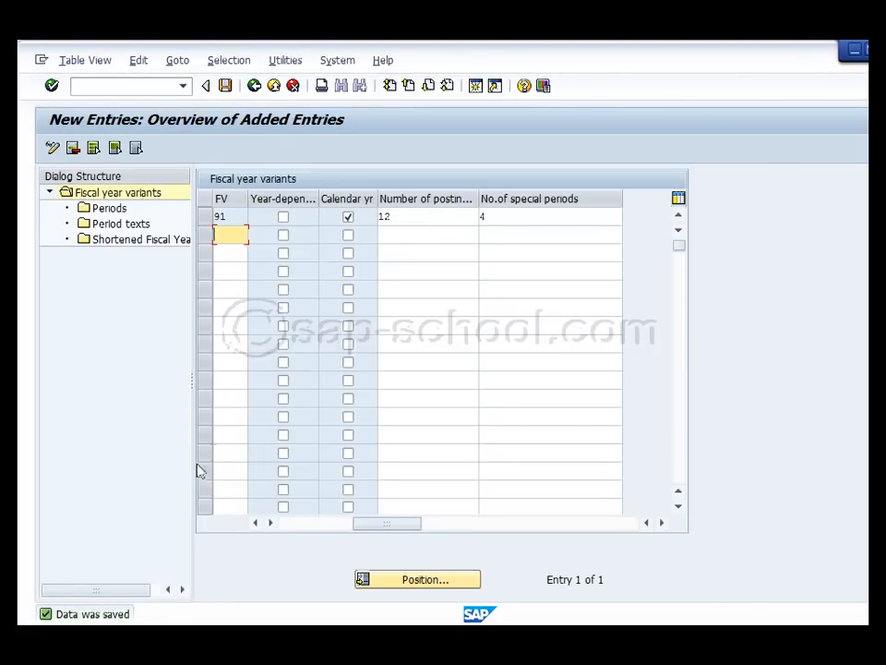
pyautogui.doubleClick(115, 612)
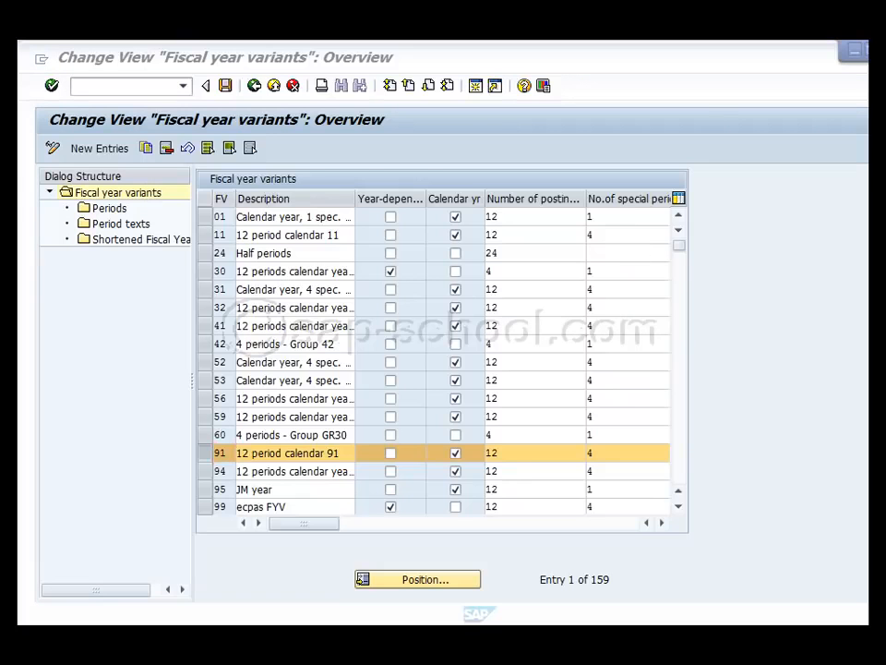
# Check the entry for variant 91 in the fiscal year variants overview, and return to the implementation guide
pyautogui.click(209, 453)
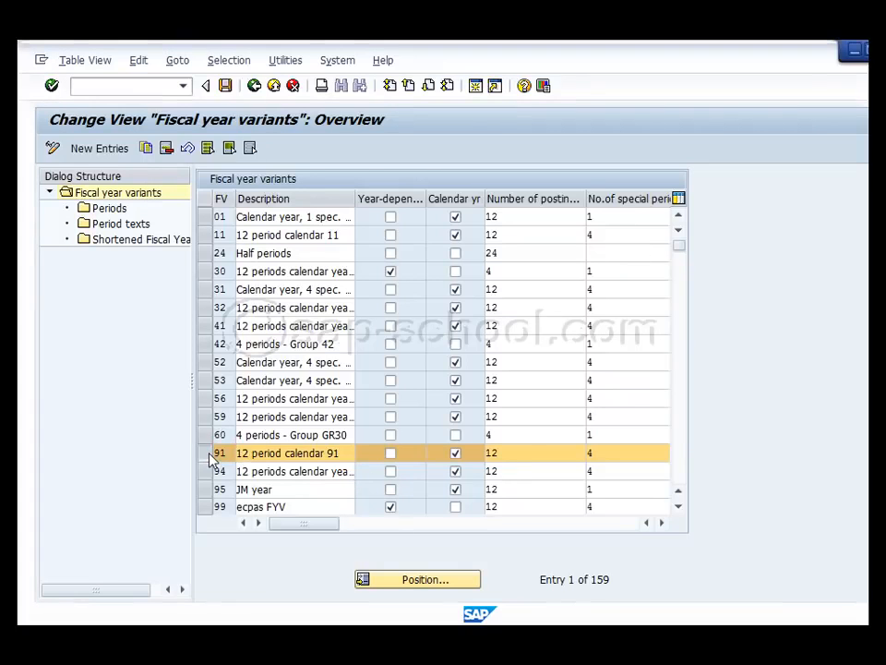
pyautogui.click(297, 453)
pyautogui.click(203, 453)
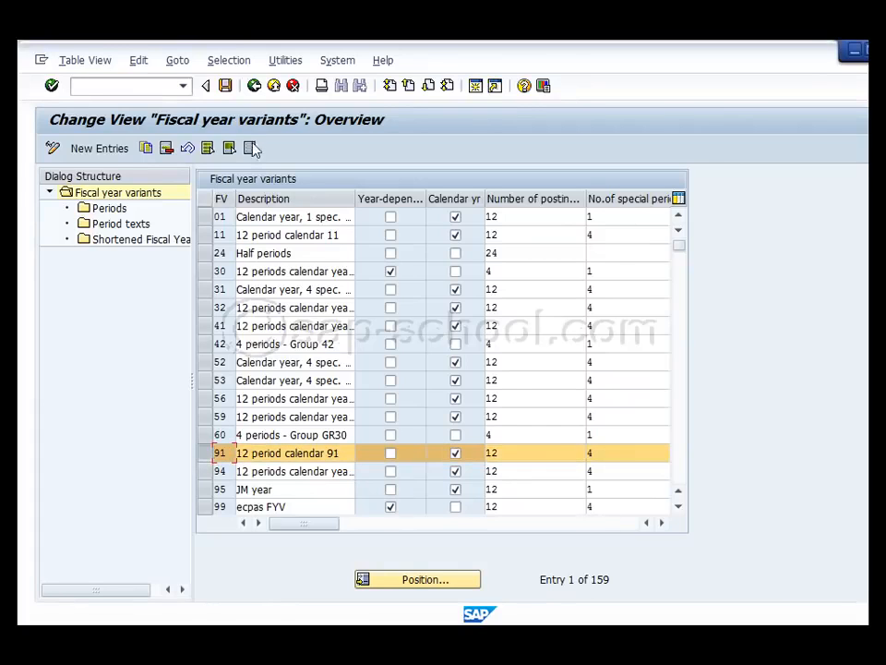
pyautogui.click(254, 85)
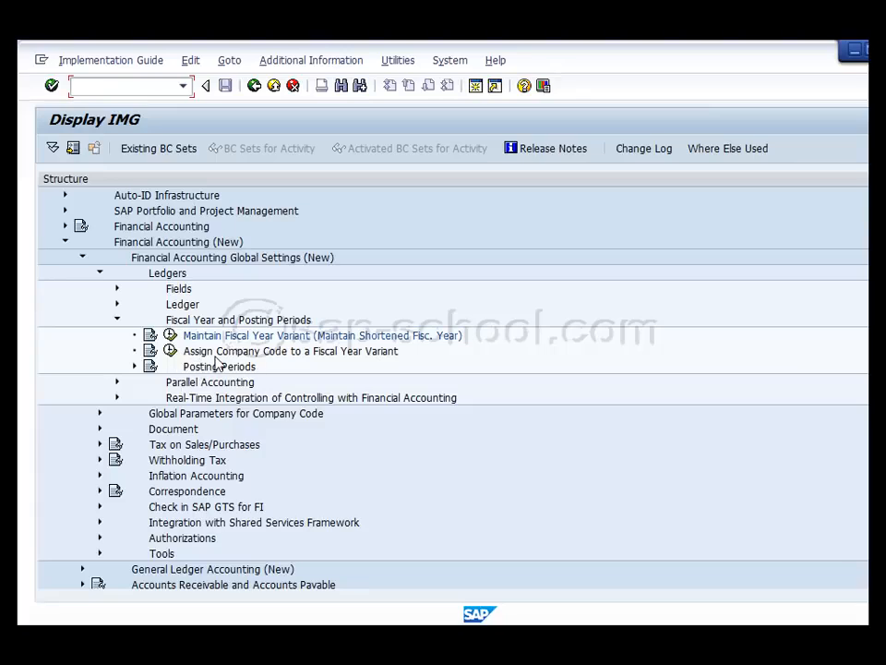
# View the documentation of "Assign Company Code to a Fiscal Year Variant", close it, and open that activity
pyautogui.click(149, 351)
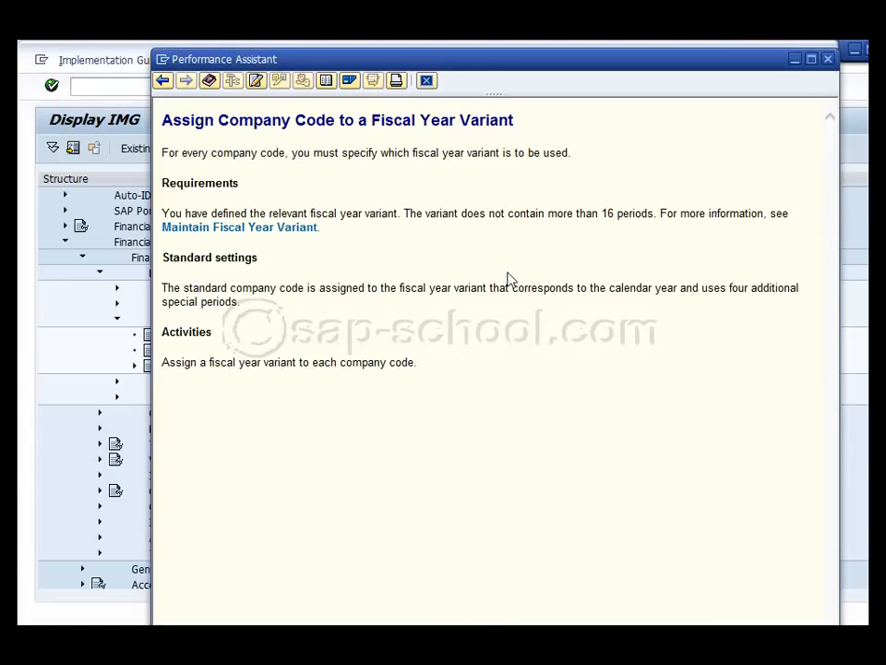
pyautogui.click(828, 59)
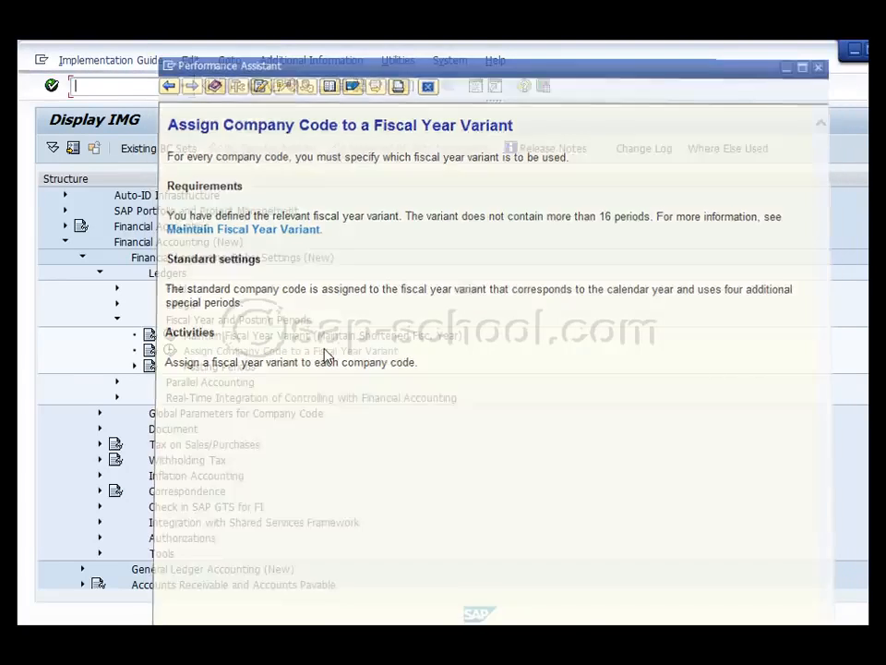
pyautogui.click(169, 350)
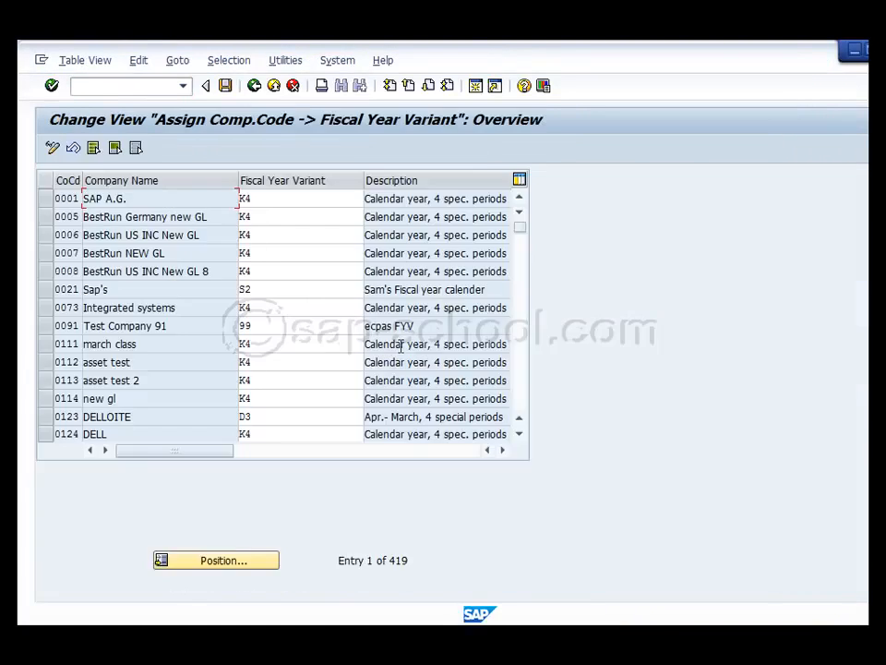
# Assign fiscal year variant 91 to company code 0091
pyautogui.click(522, 437)
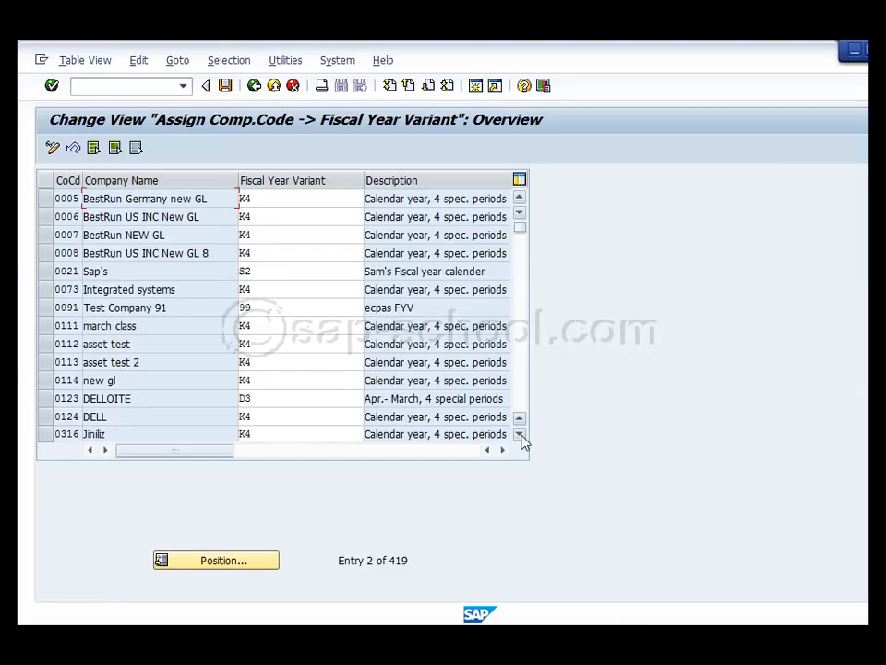
pyautogui.click(43, 308)
pyautogui.click(269, 311)
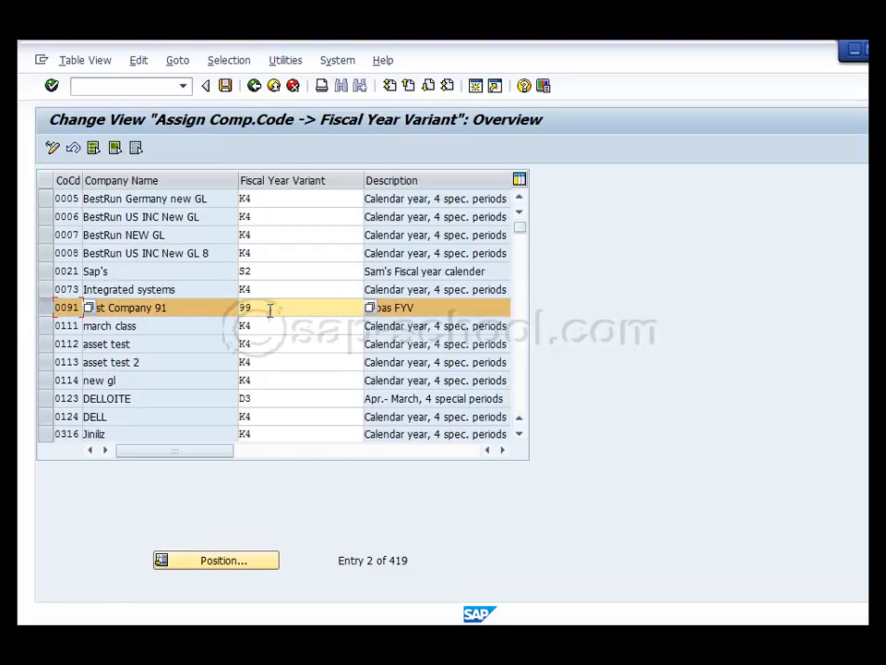
pyautogui.moveTo(268, 310); pyautogui.dragTo(239, 308)
pyautogui.click(247, 310)
pyautogui.write('91')
pyautogui.press('Return')
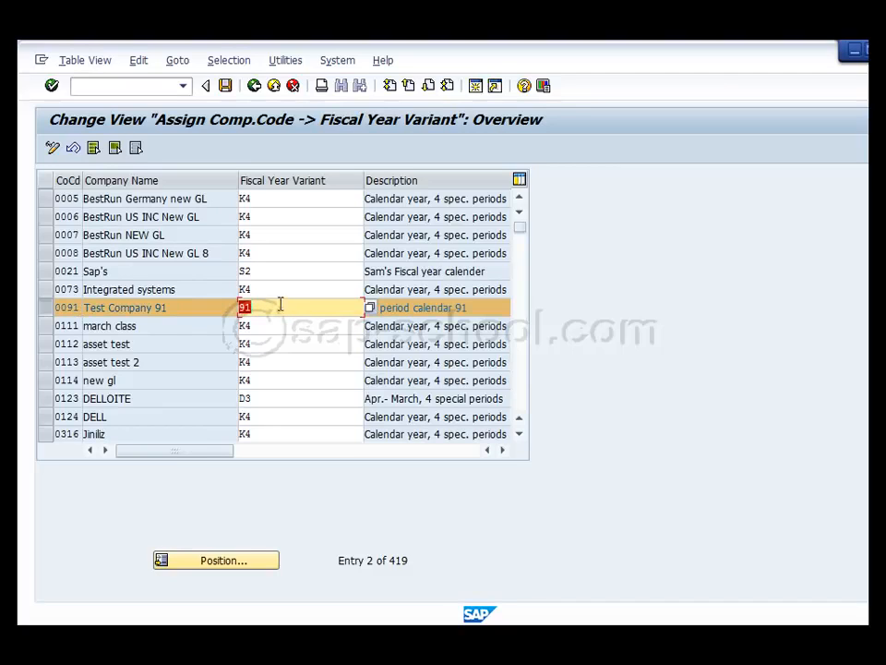
# Save the fiscal year variant assignment in customizing request E84K903902
pyautogui.click(227, 86)
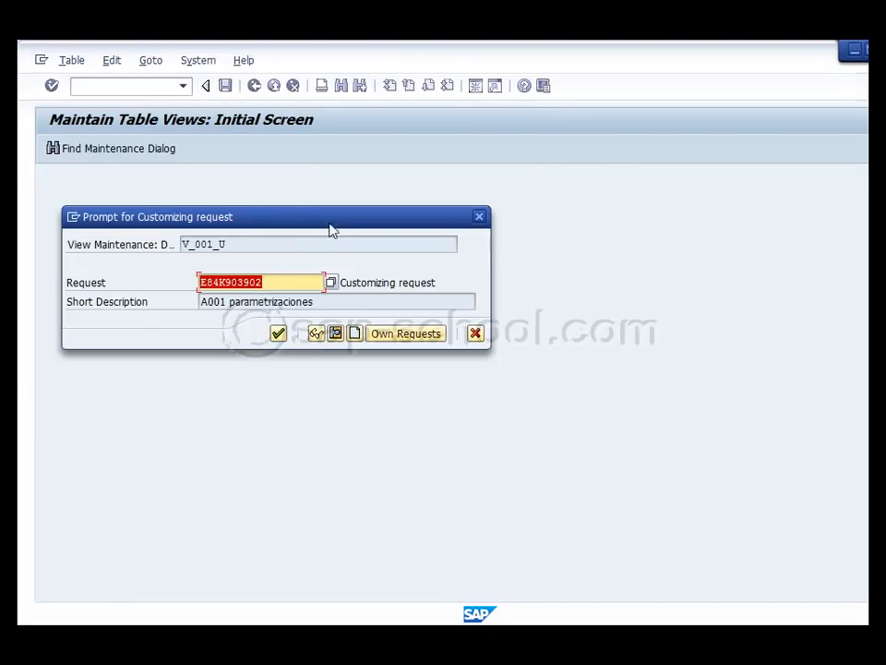
pyautogui.moveTo(257, 218); pyautogui.dragTo(361, 182)
pyautogui.click(382, 297)
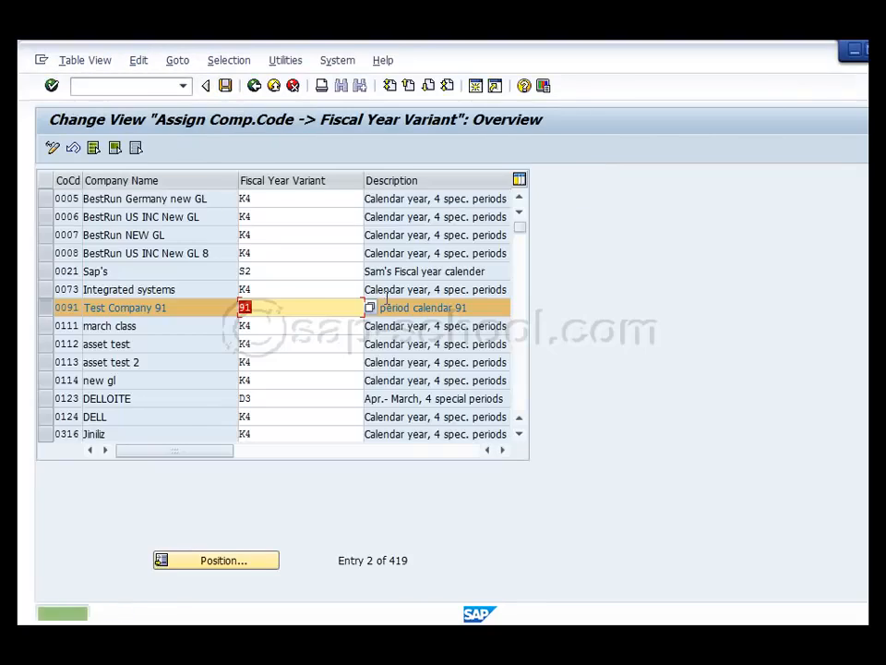
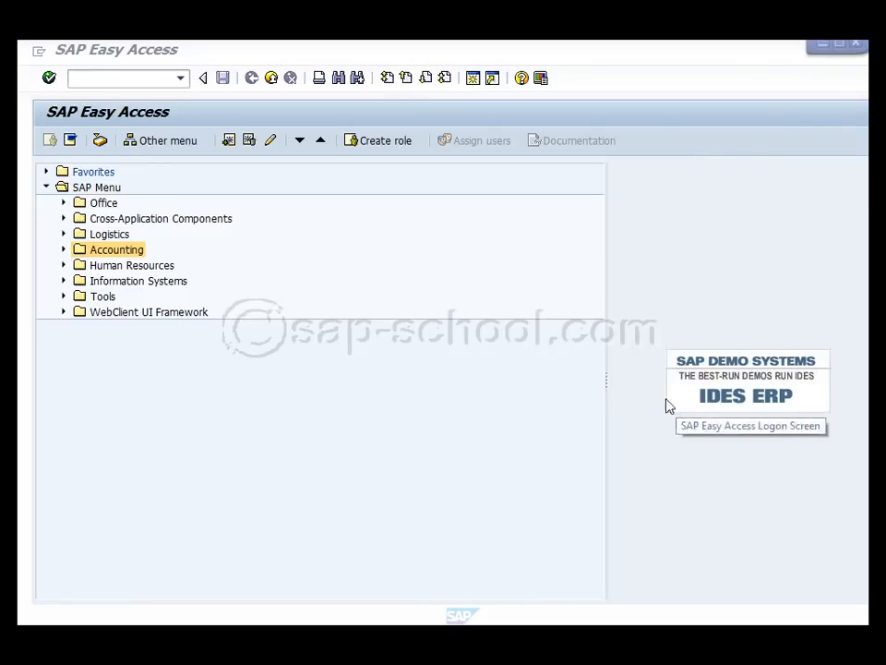
# Open the FD02 transaction for changing customers from the Accounts Receivable master records in Financial Accounting
pyautogui.click(62, 251)
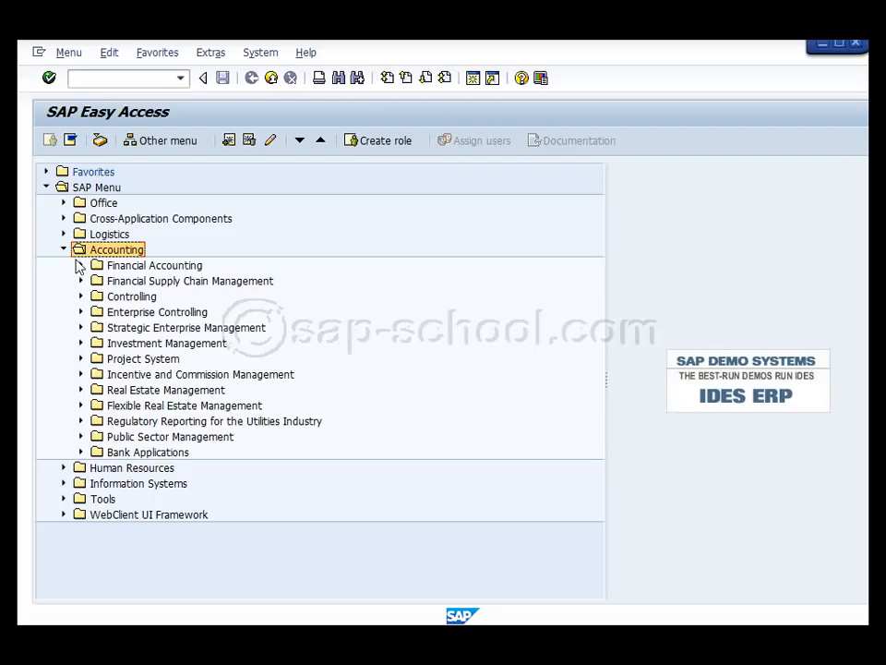
pyautogui.click(80, 266)
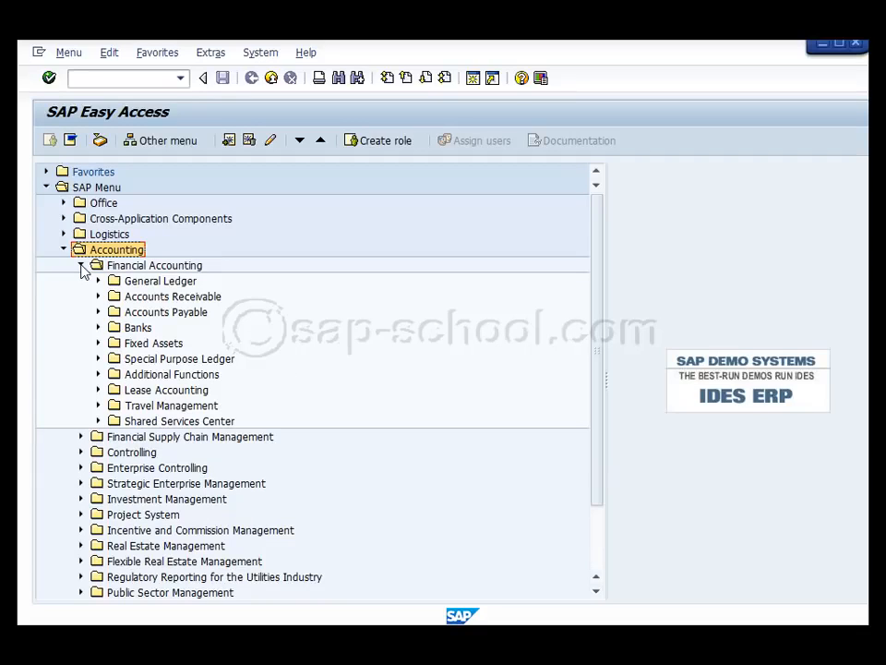
pyautogui.click(98, 297)
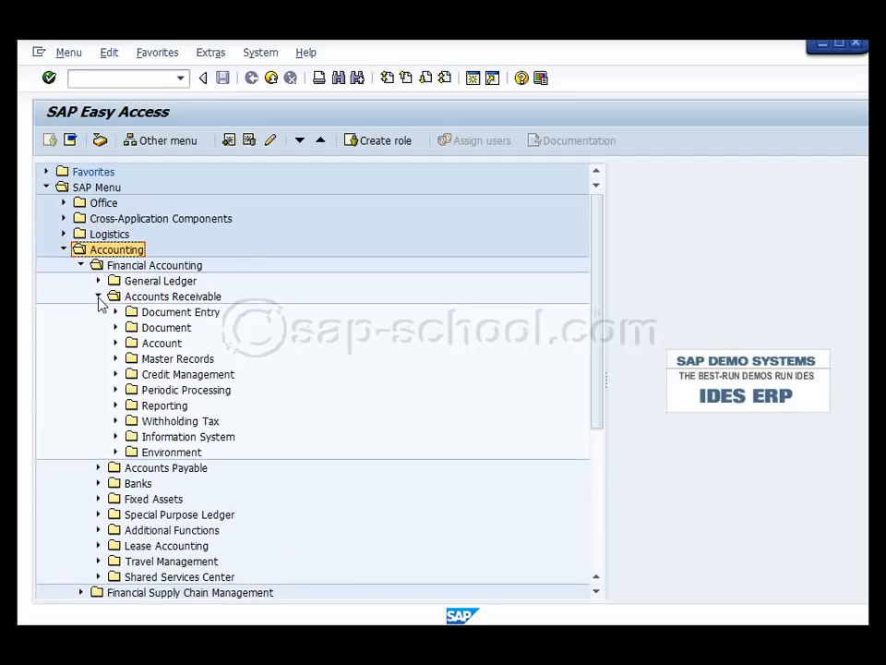
pyautogui.click(115, 359)
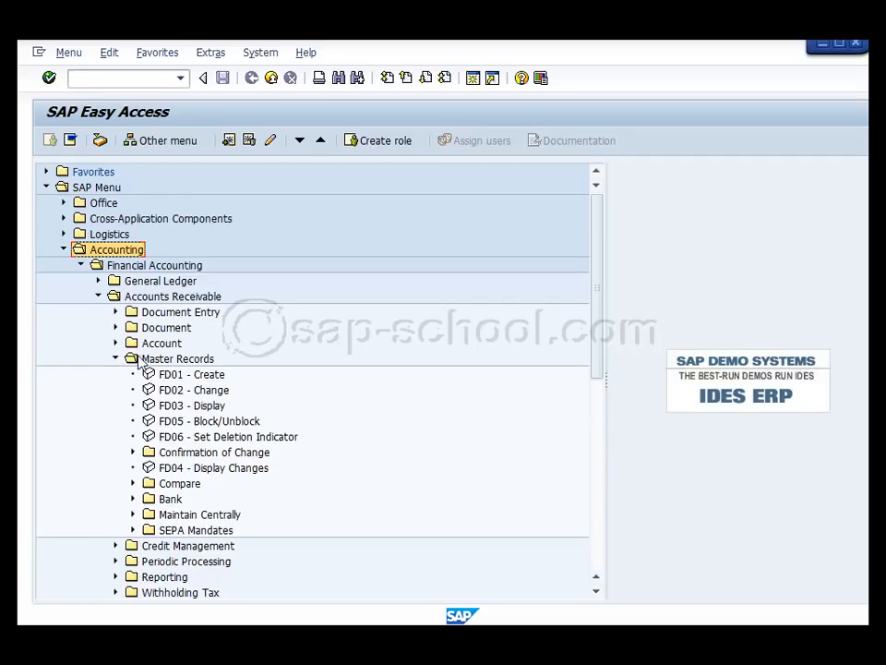
pyautogui.click(218, 391)
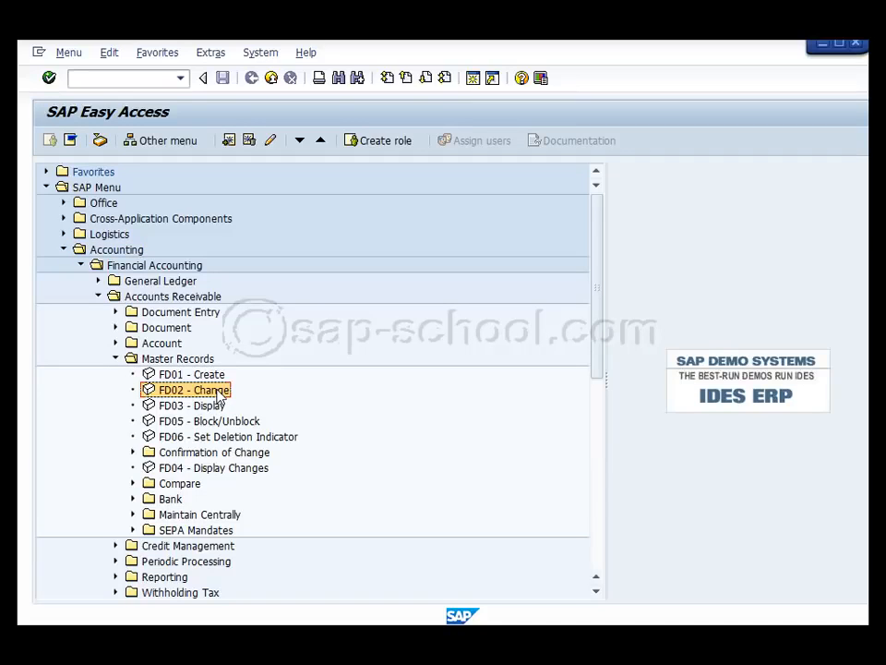
pyautogui.doubleClick(218, 391)
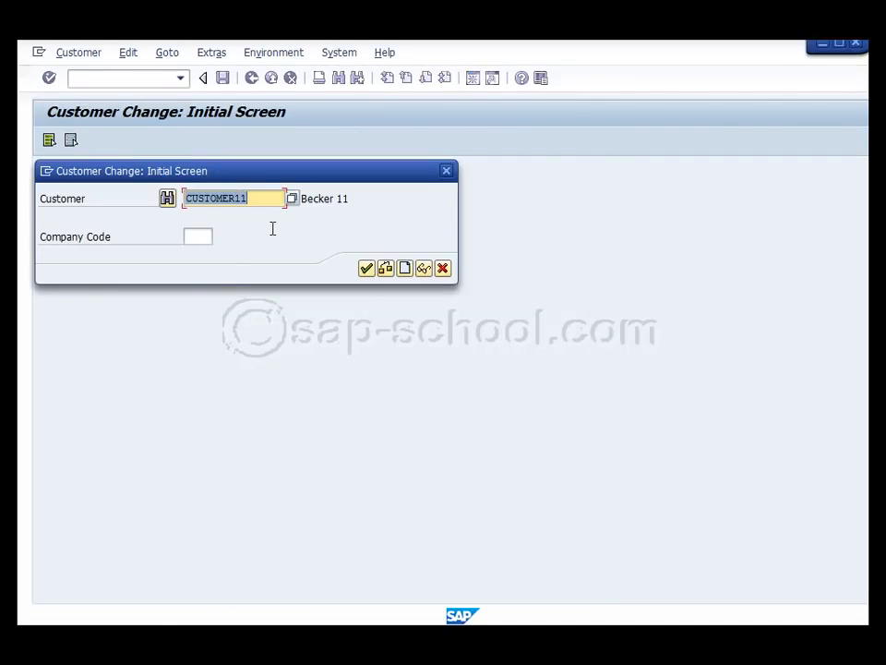
# Try to search for the customer account by postal code 10111, and clear that search criterion
pyautogui.click(292, 198)
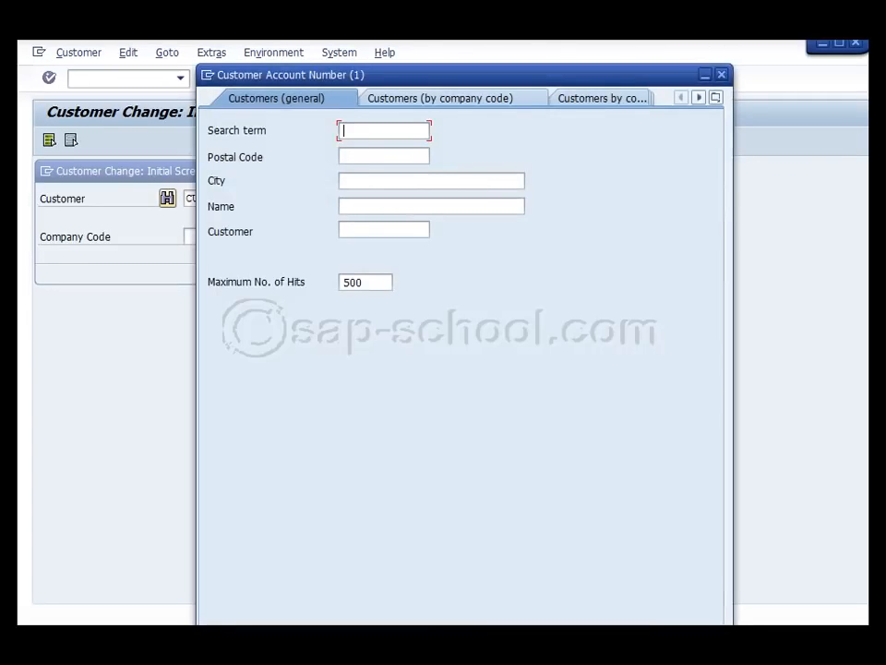
pyautogui.click(401, 155)
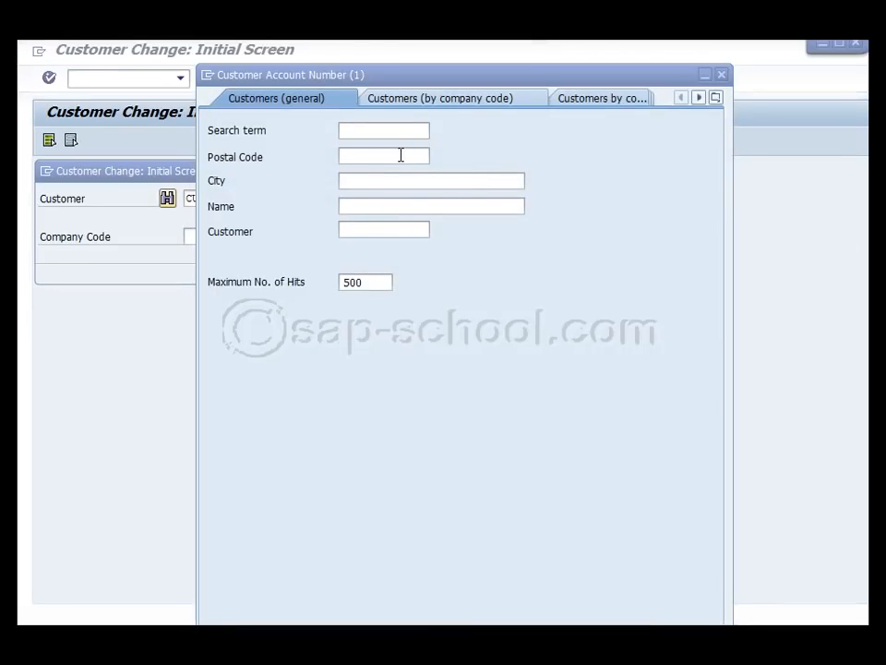
pyautogui.write('10')
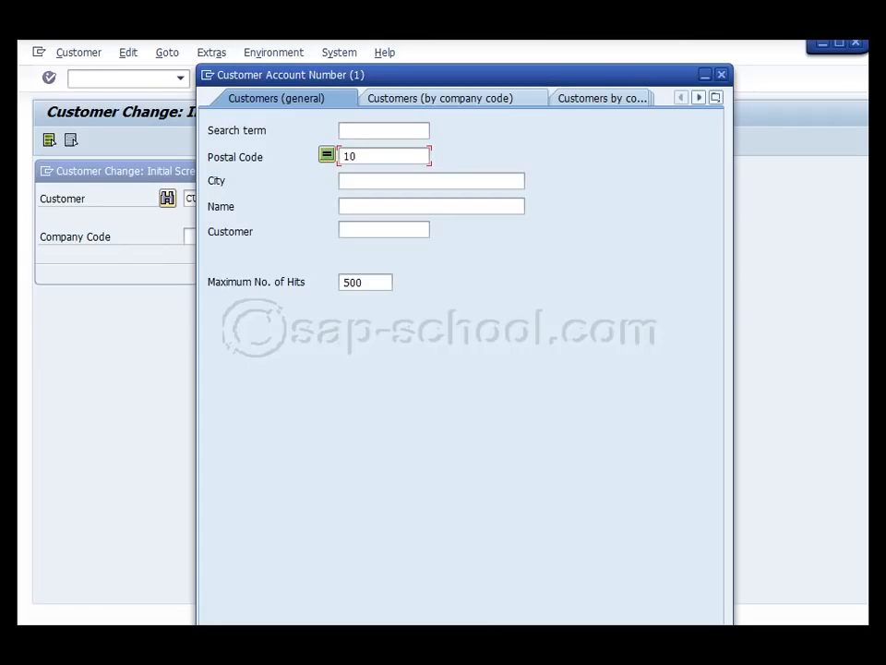
pyautogui.write('111')
pyautogui.press('Return')
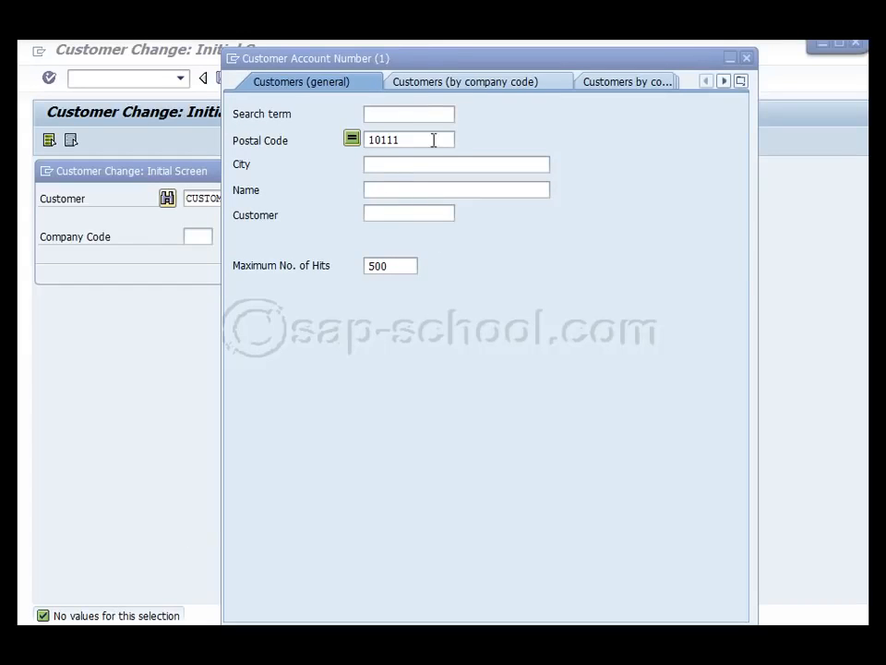
pyautogui.moveTo(432, 140); pyautogui.dragTo(330, 138)
pyautogui.press('Delete')
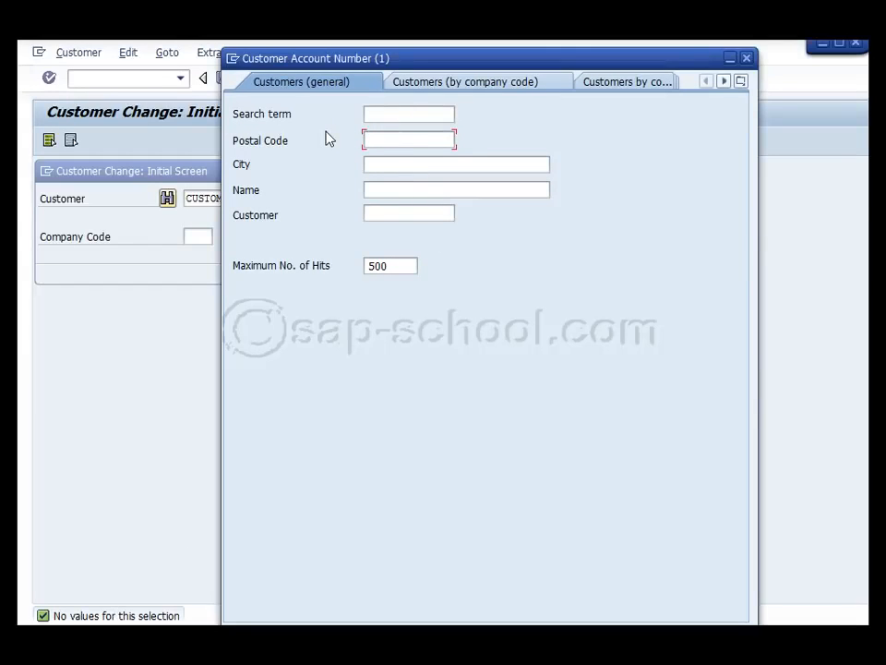
# View the list of available customer search types and close it without changing the search type
pyautogui.moveTo(683, 59); pyautogui.dragTo(497, 59)
pyautogui.click(553, 76)
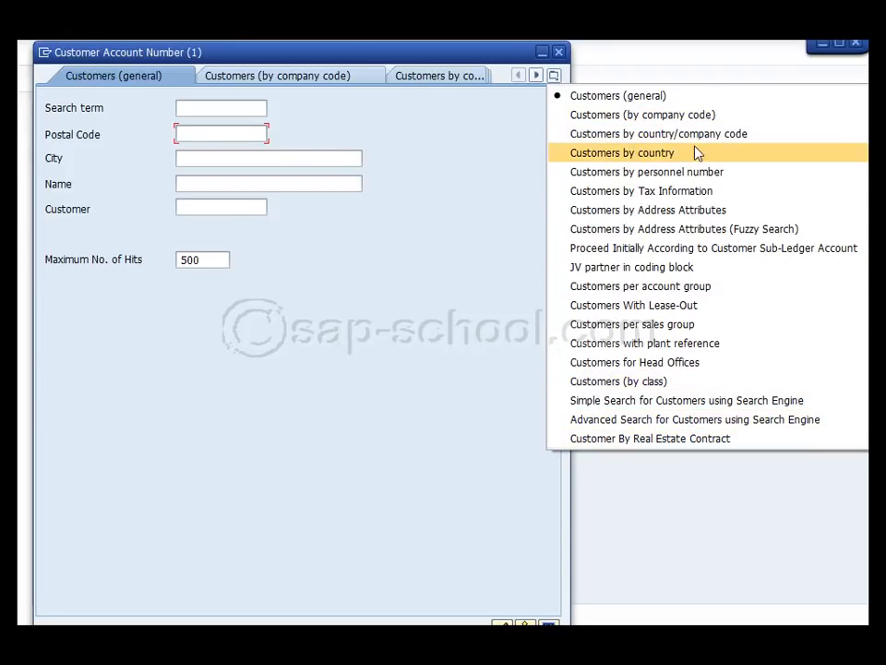
pyautogui.click(426, 133)
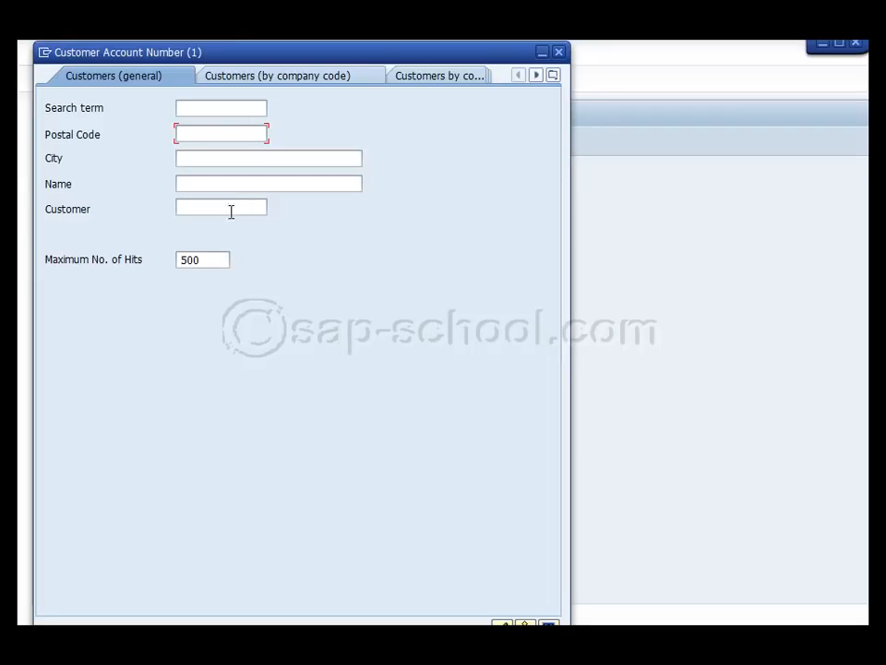
# Search for customer accounts matching customer* and pick the same customer that was preset in the initial dialog
pyautogui.click(236, 206)
pyautogui.write('custom')
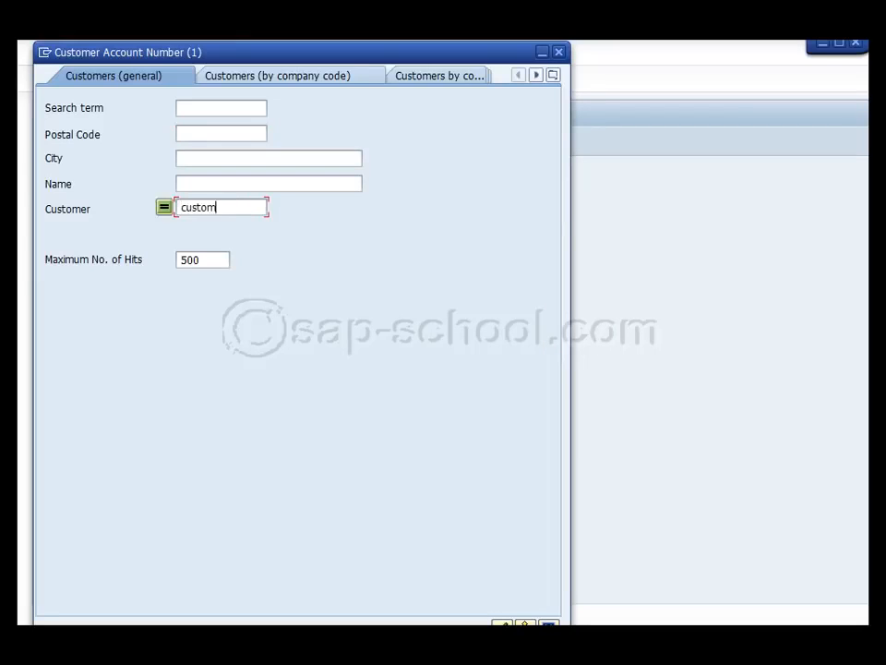
pyautogui.write('er*')
pyautogui.press('Return')
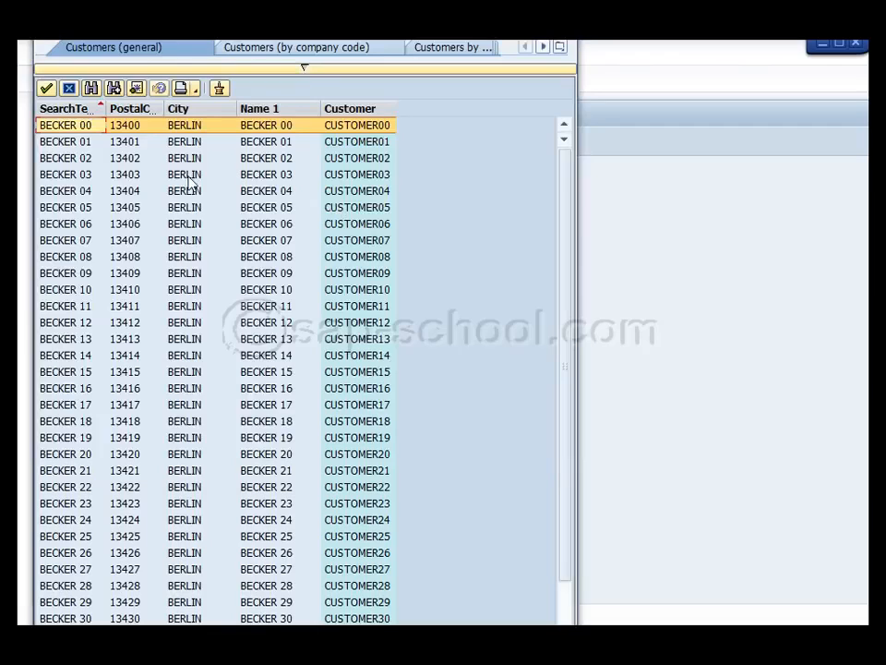
pyautogui.click(63, 307)
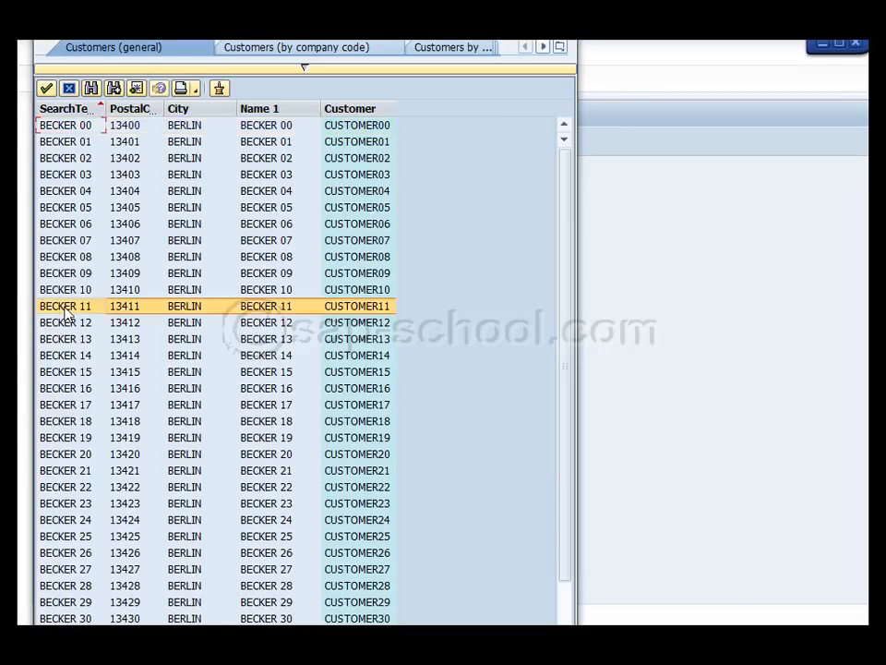
pyautogui.doubleClick(367, 307)
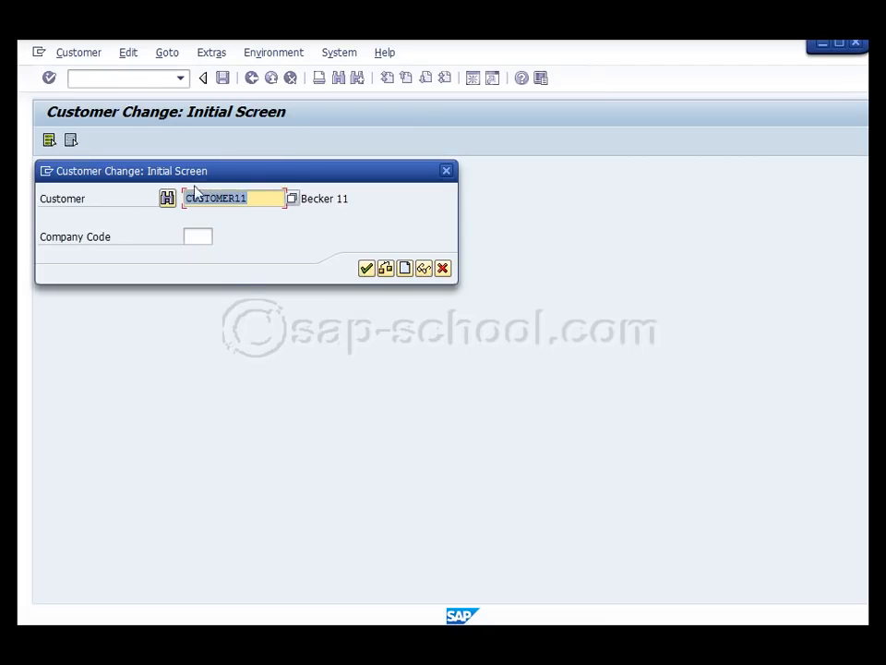
# Open the customer's general data without a company code and examine the address and communication details
pyautogui.click(366, 269)
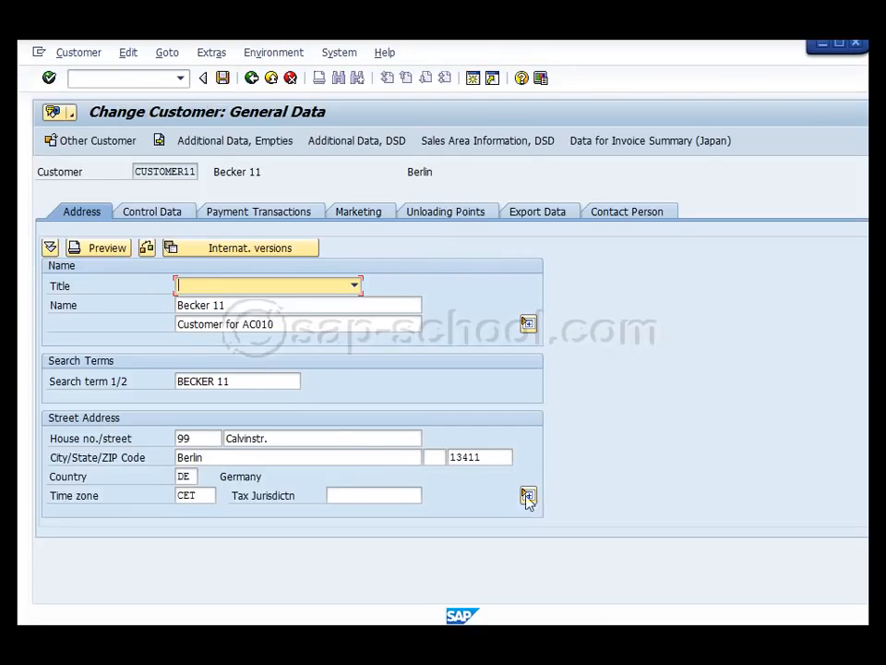
pyautogui.doubleClick(480, 457)
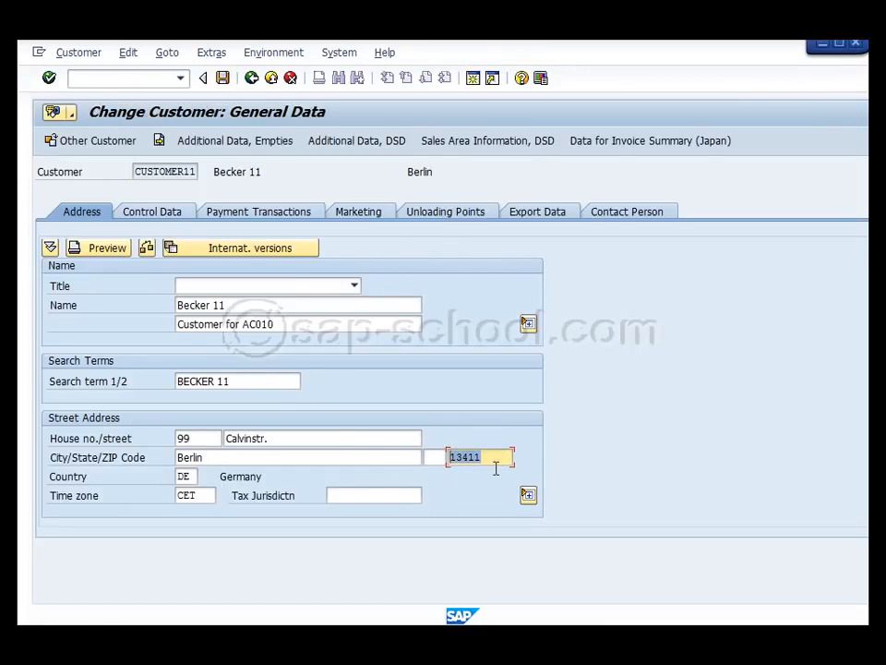
pyautogui.click(305, 438)
pyautogui.scroll(-1, 376, 427)
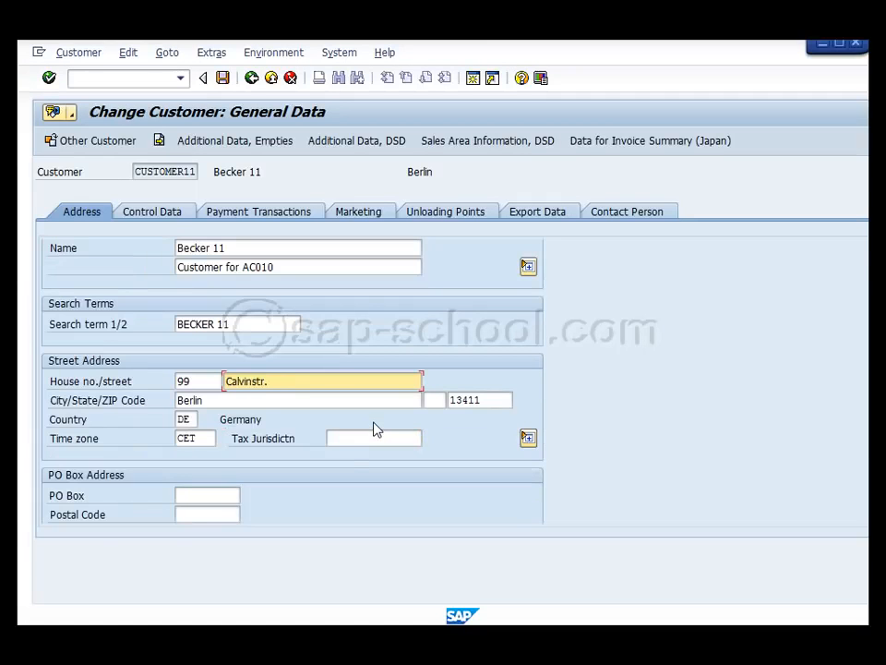
pyautogui.scroll(-3, 375, 427)
pyautogui.scroll(4, 374, 425)
pyautogui.scroll(-5, 373, 425)
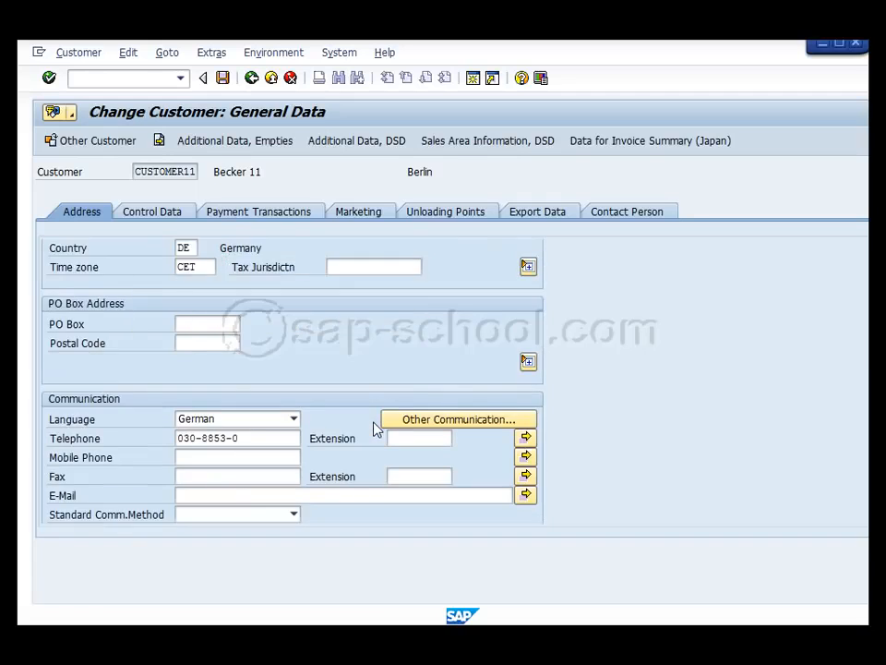
pyautogui.scroll(5, 375, 422)
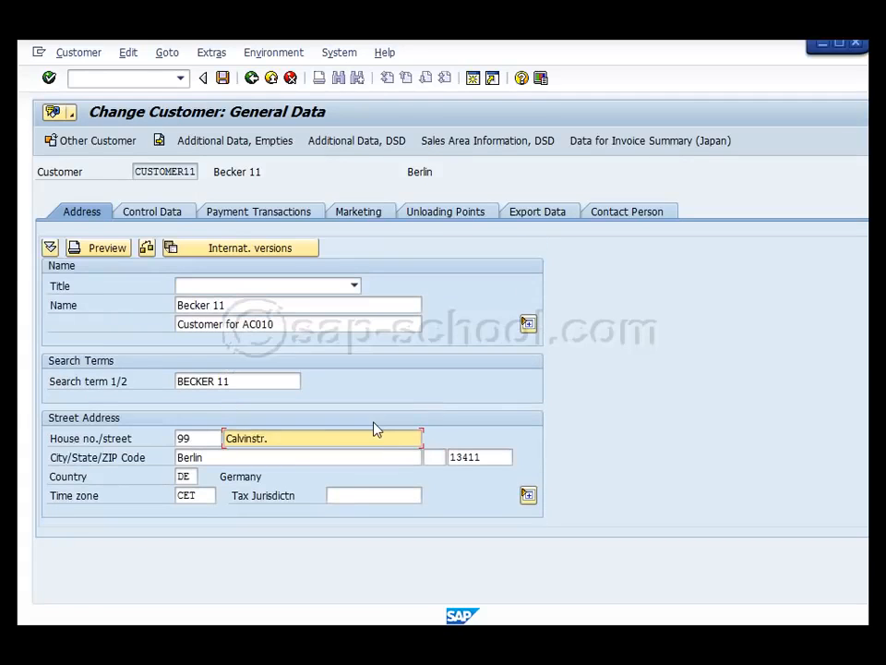
# Change the customer's second name line to "Customer for AC020"
pyautogui.click(251, 304)
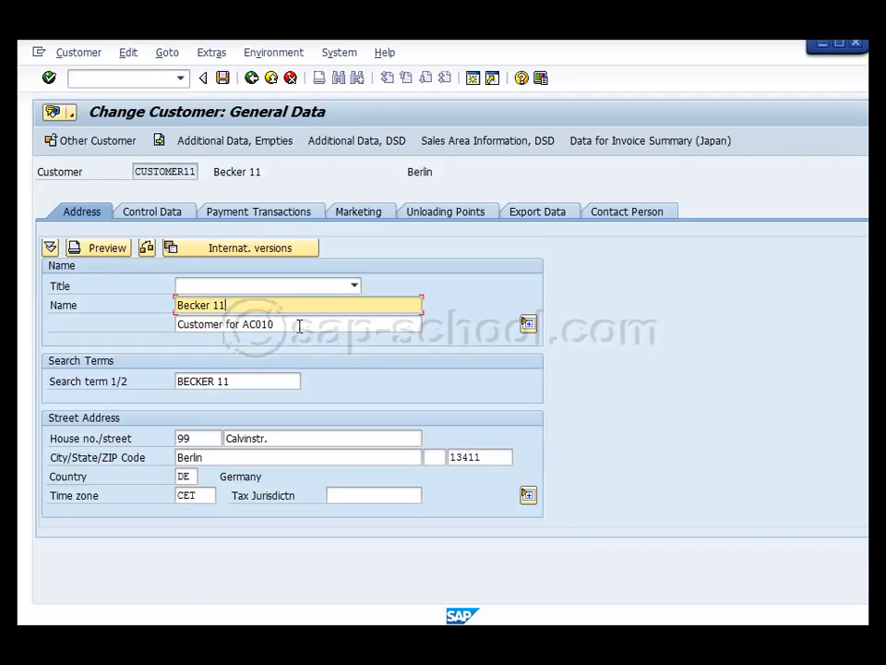
pyautogui.moveTo(299, 326); pyautogui.dragTo(242, 324)
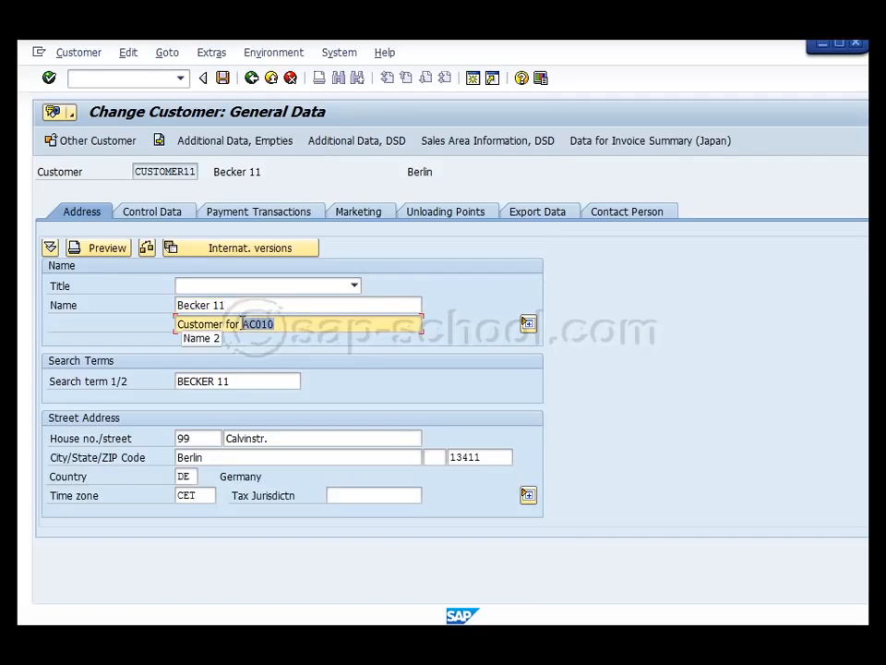
pyautogui.write('AC')
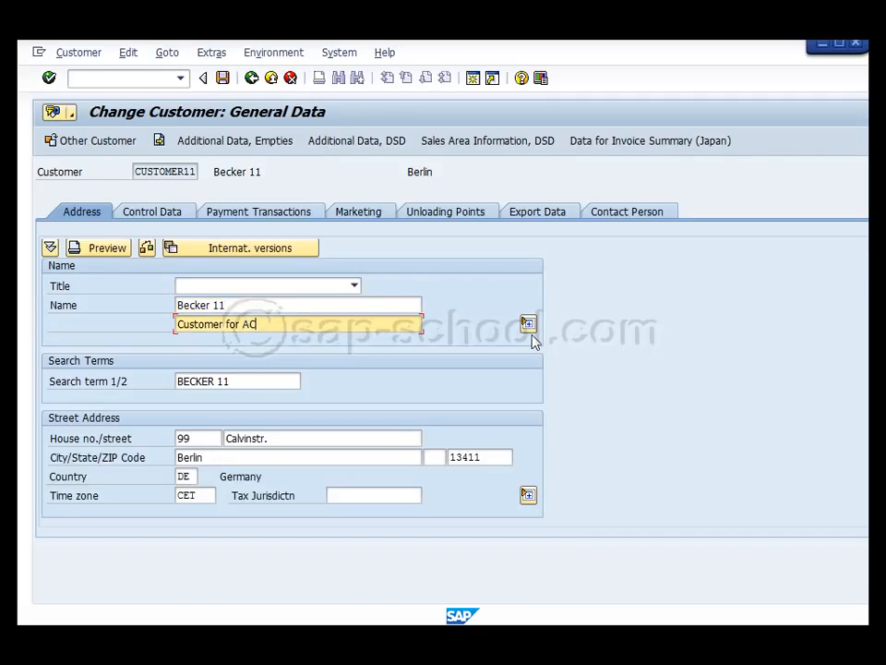
pyautogui.write('020')
pyautogui.press('Return')
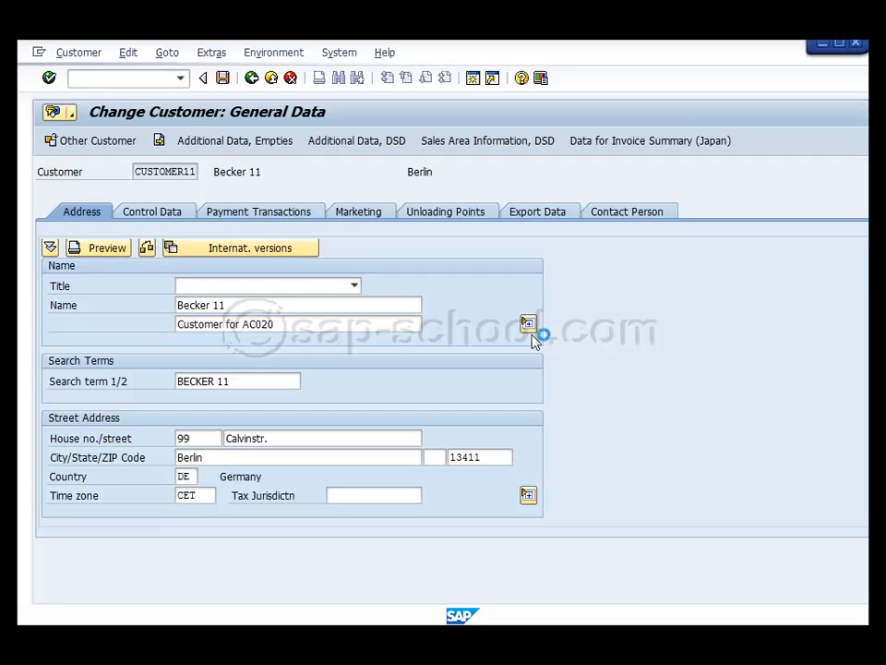
# Save the customer master record, reopen its general data to check the second name line, and return to the initial dialog
pyautogui.click(222, 78)
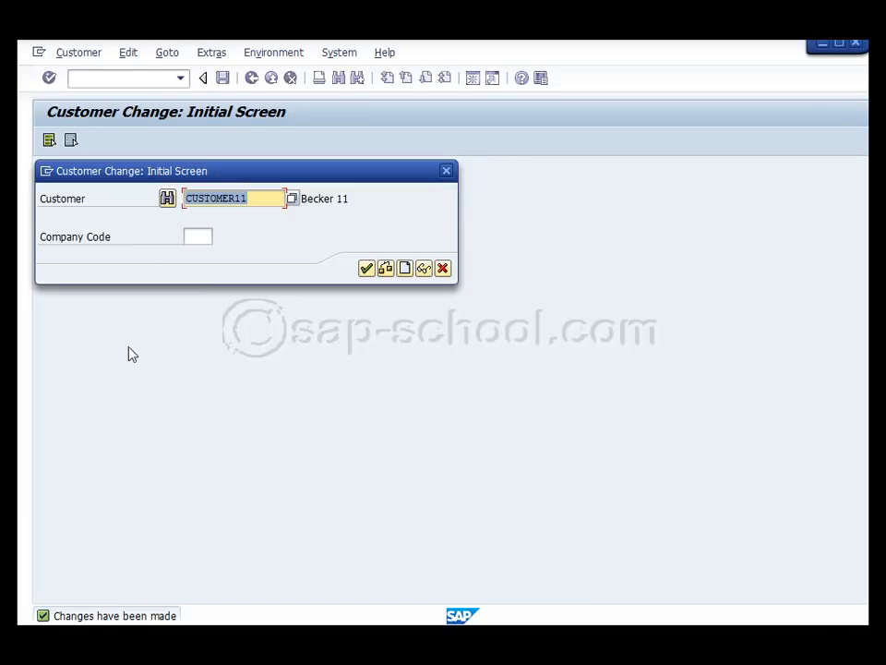
pyautogui.click(366, 269)
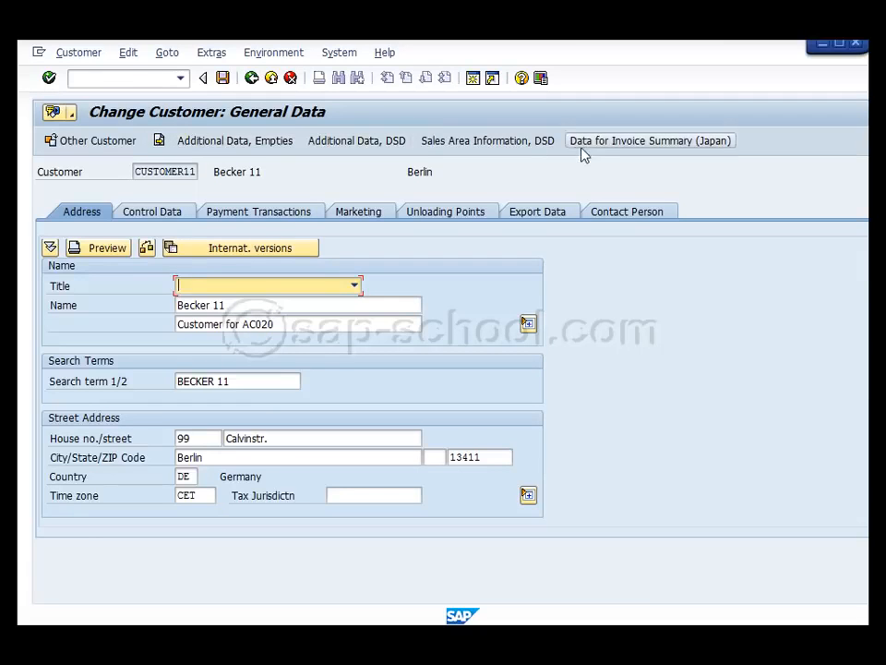
pyautogui.click(251, 78)
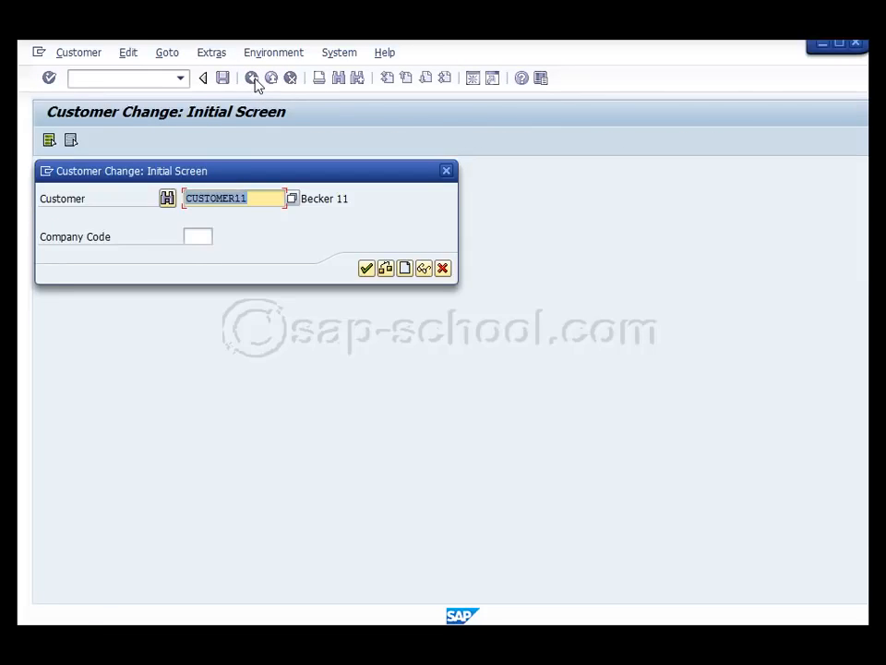
# Search for the company codes belonging to the entered customer account and choose company code 1000
pyautogui.click(195, 236)
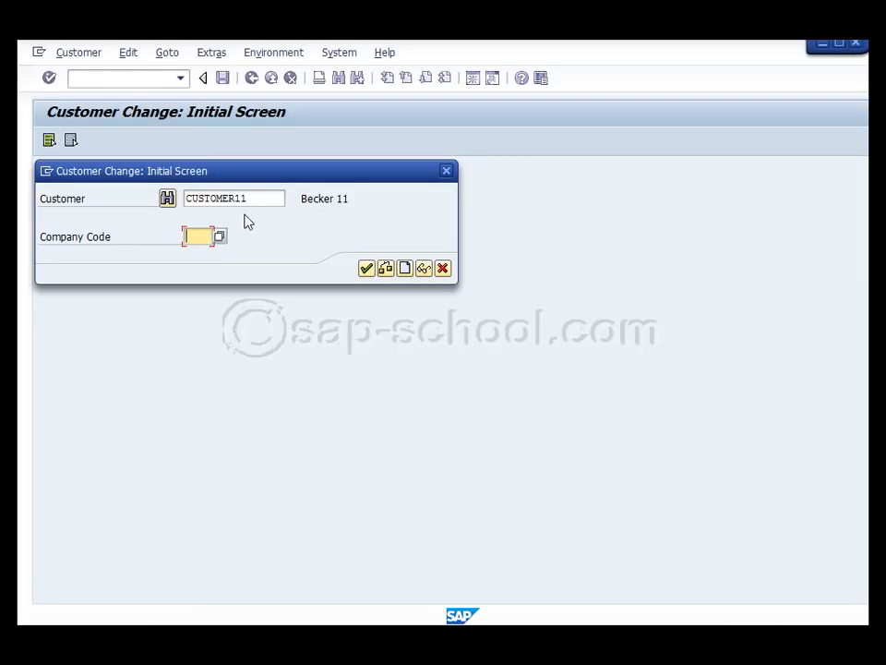
pyautogui.moveTo(257, 198); pyautogui.dragTo(178, 198)
pyautogui.click(197, 238)
pyautogui.click(222, 238)
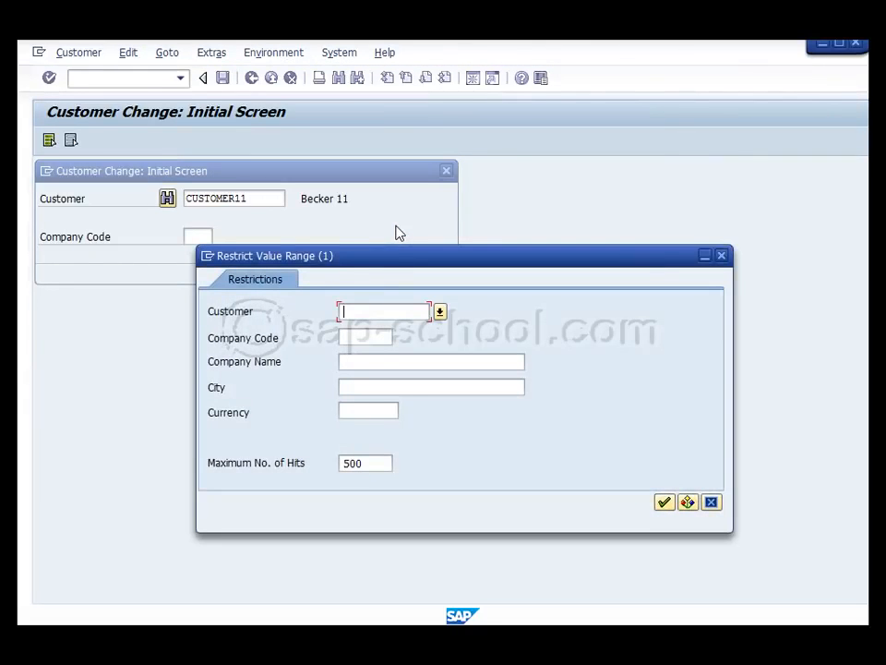
pyautogui.write('customer11')
pyautogui.press('Return')
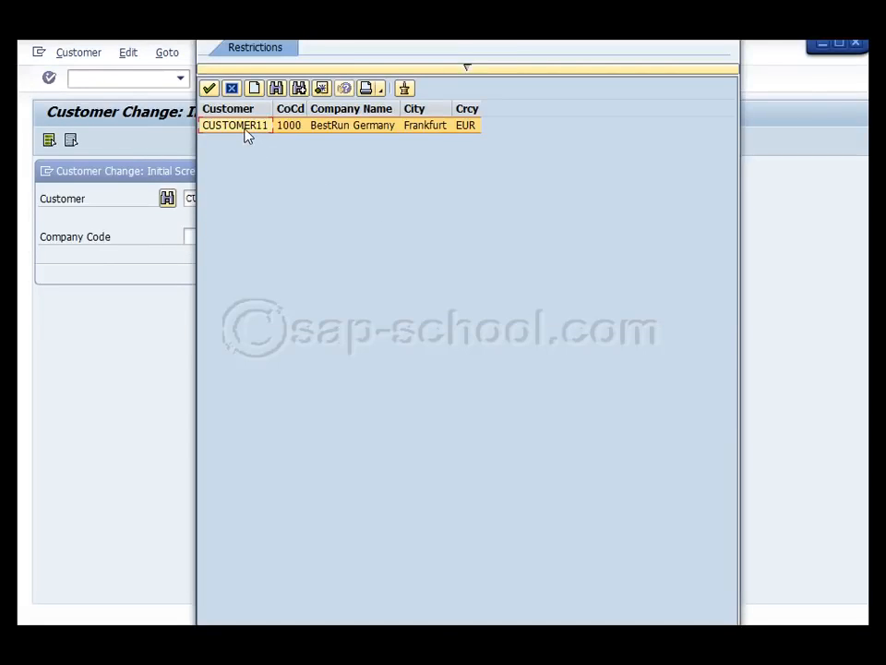
pyautogui.doubleClick(245, 127)
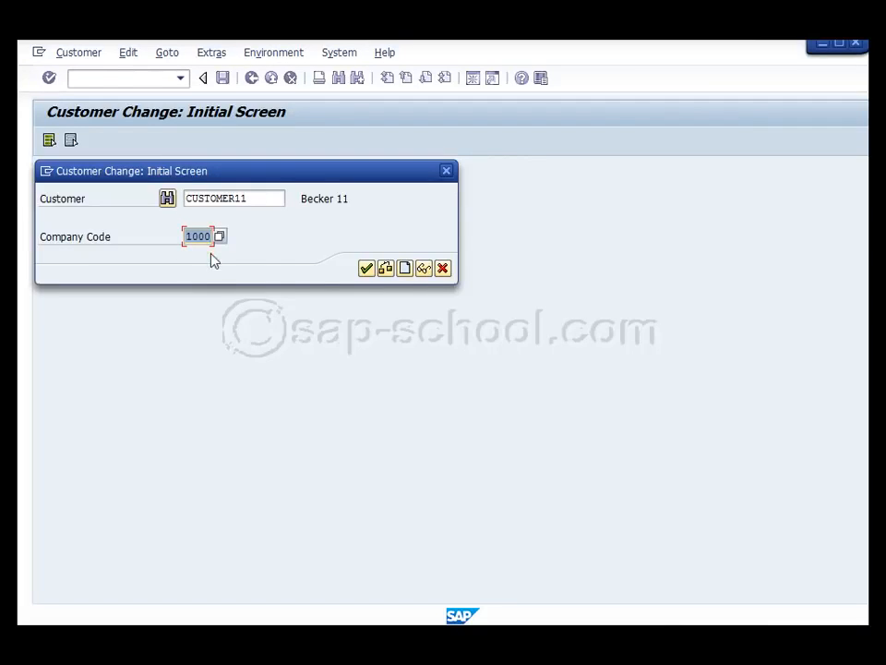
# Open the customer's company code 1000 data, examine the payment transactions, insurance, correspondence and account management details, and return to the initial dialog
pyautogui.click(365, 268)
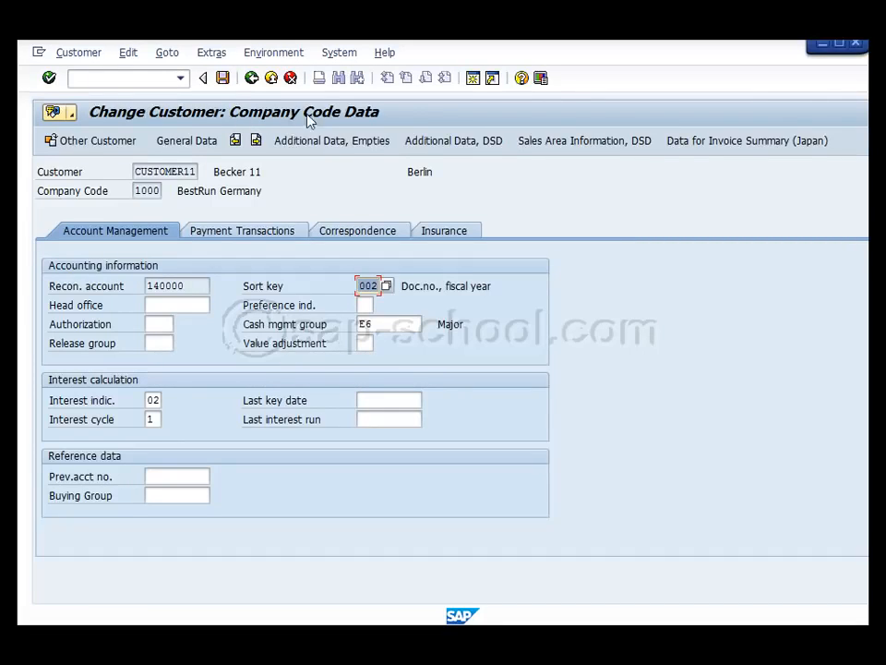
pyautogui.click(253, 233)
pyautogui.click(438, 233)
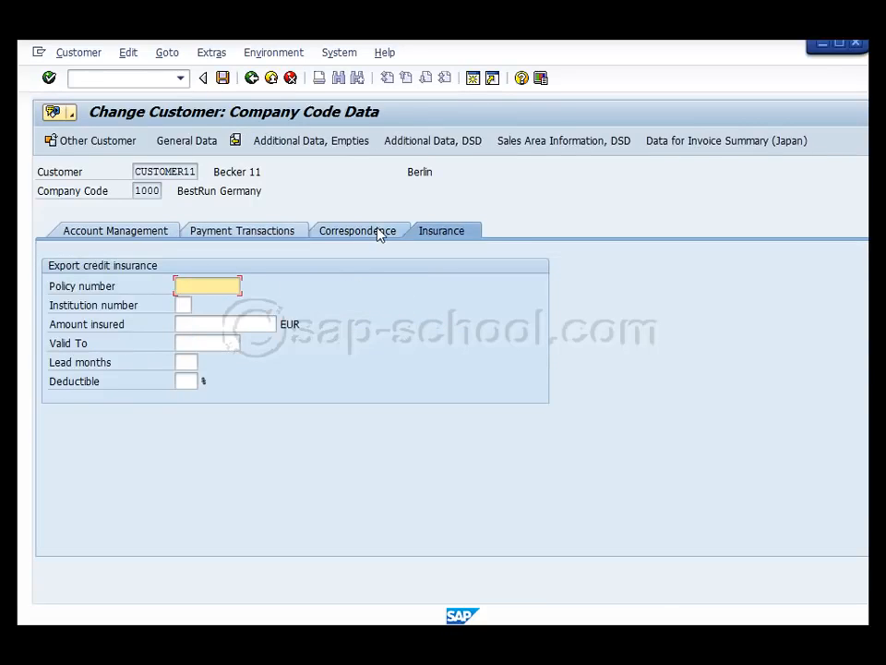
pyautogui.click(378, 235)
pyautogui.click(163, 232)
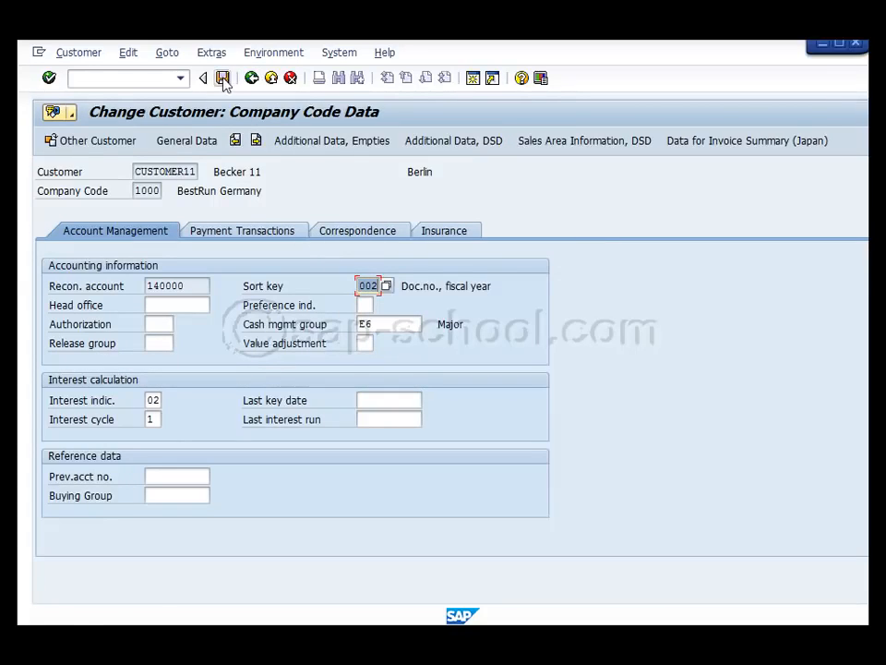
pyautogui.click(251, 79)
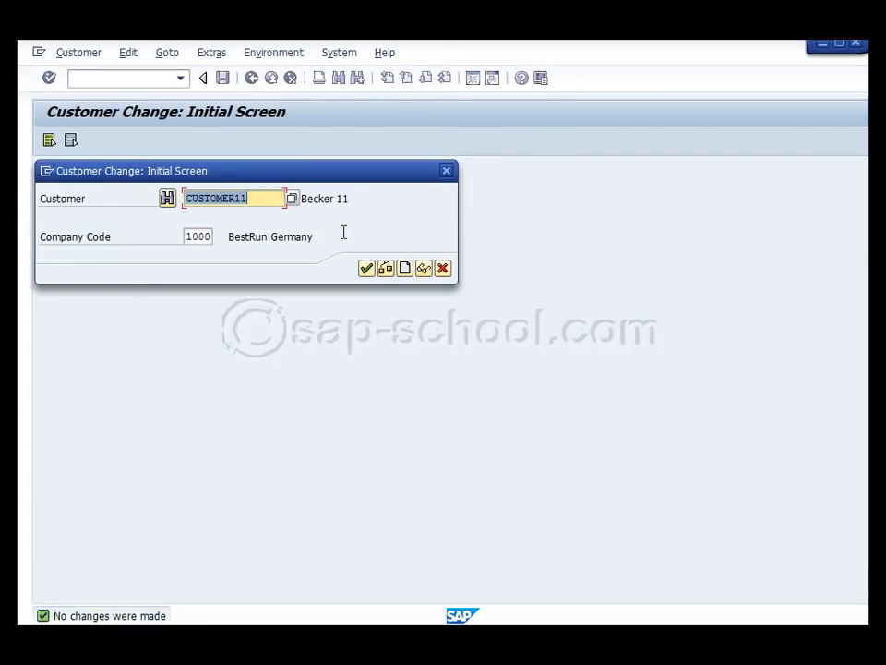
# Reopen the customer's company code data to check the account management details, and leave the customer change transaction
pyautogui.click(367, 271)
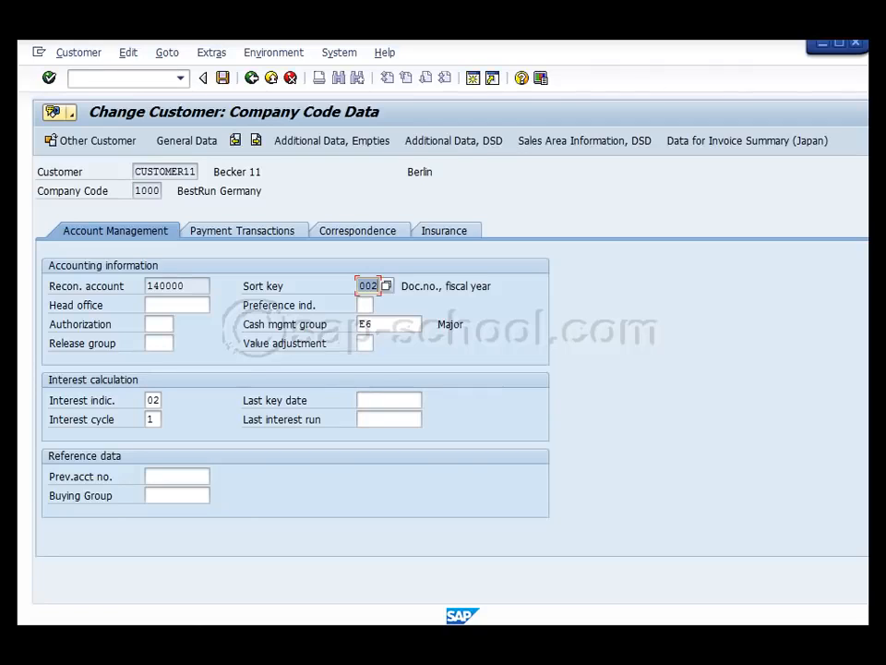
pyautogui.press('F4')
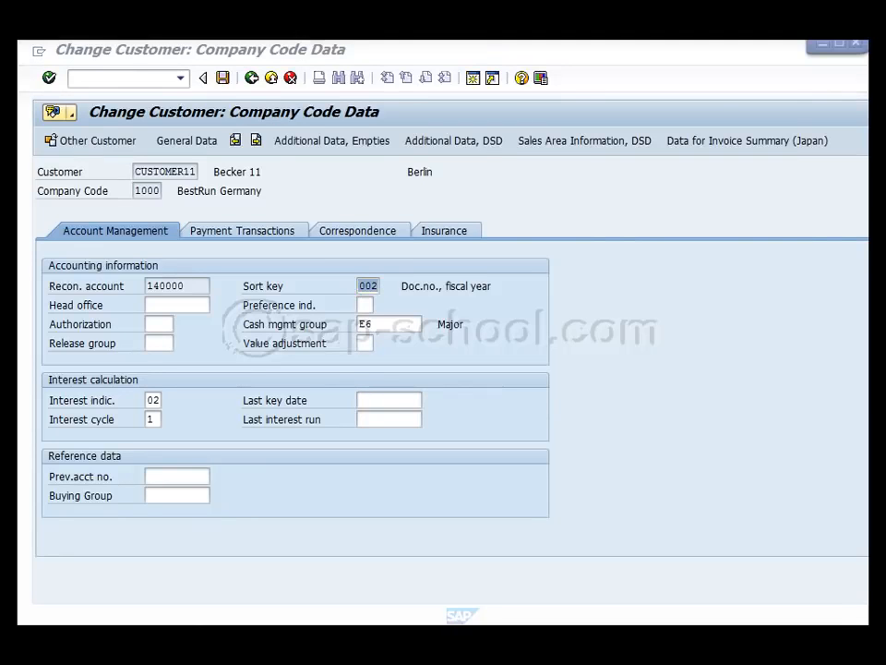
pyautogui.click(254, 80)
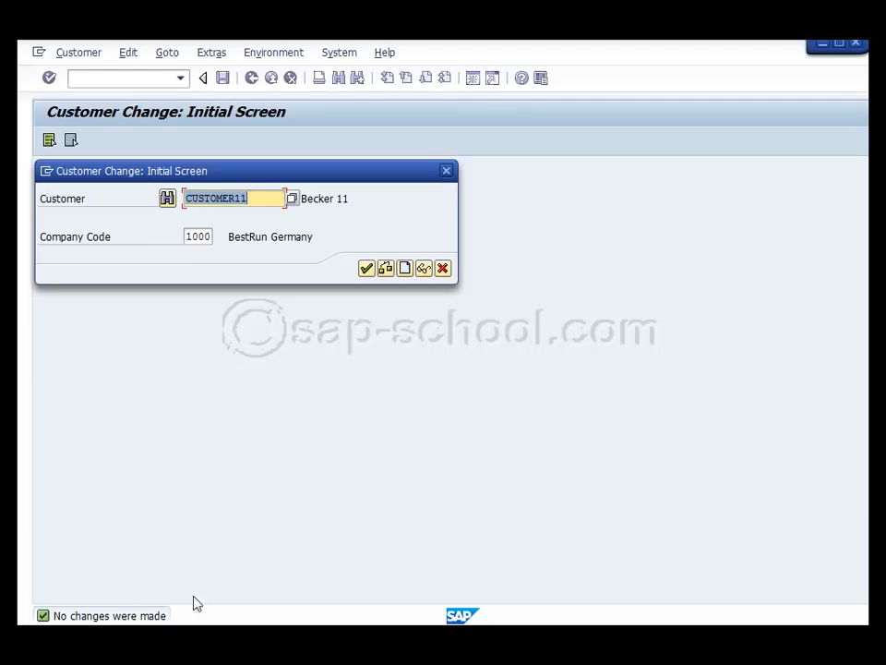
pyautogui.click(443, 268)
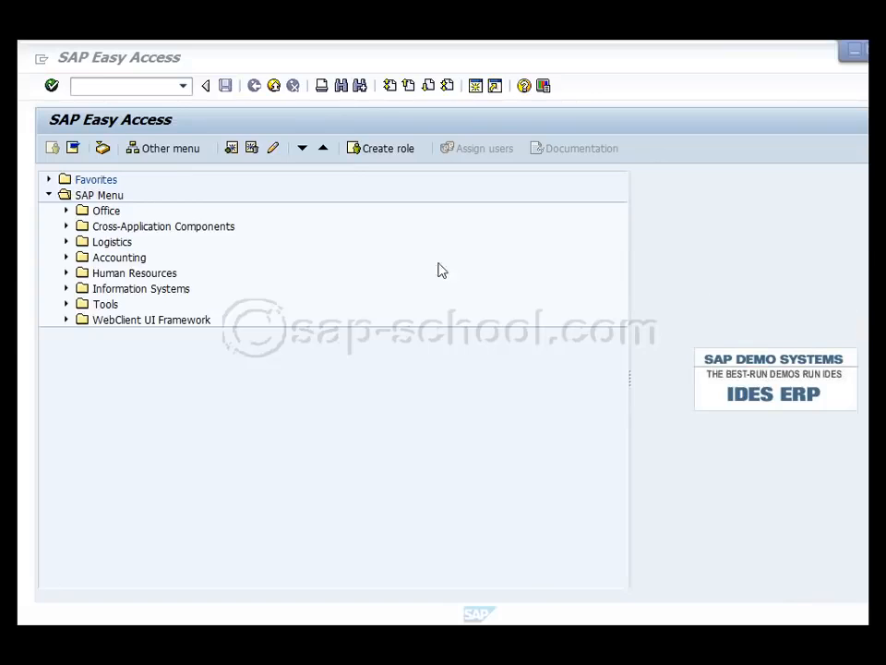
# Start the Customer Line Item Display transaction from the list of previously used transactions
pyautogui.click(127, 86)
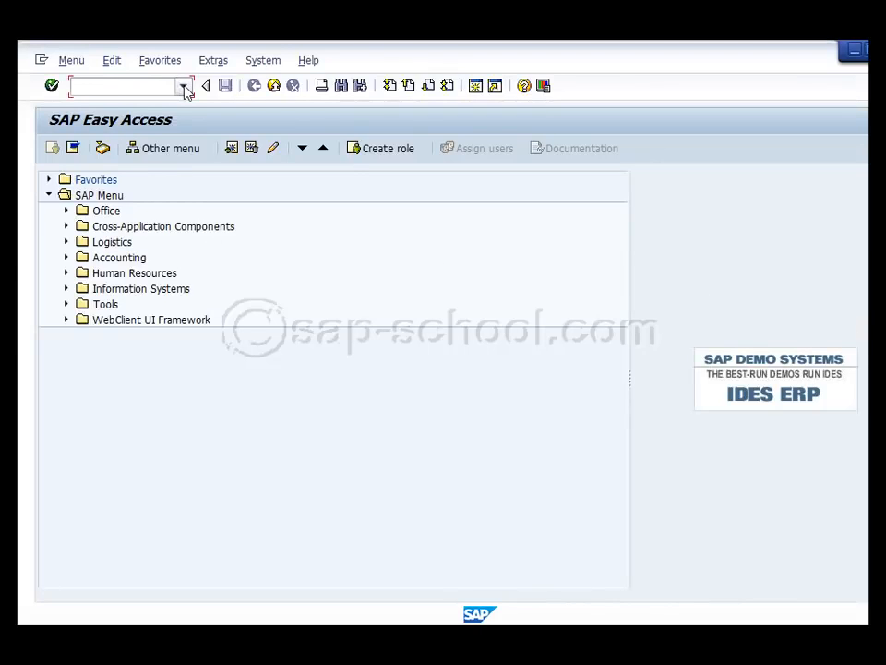
pyautogui.click(184, 86)
pyautogui.click(159, 104)
pyautogui.click(51, 86)
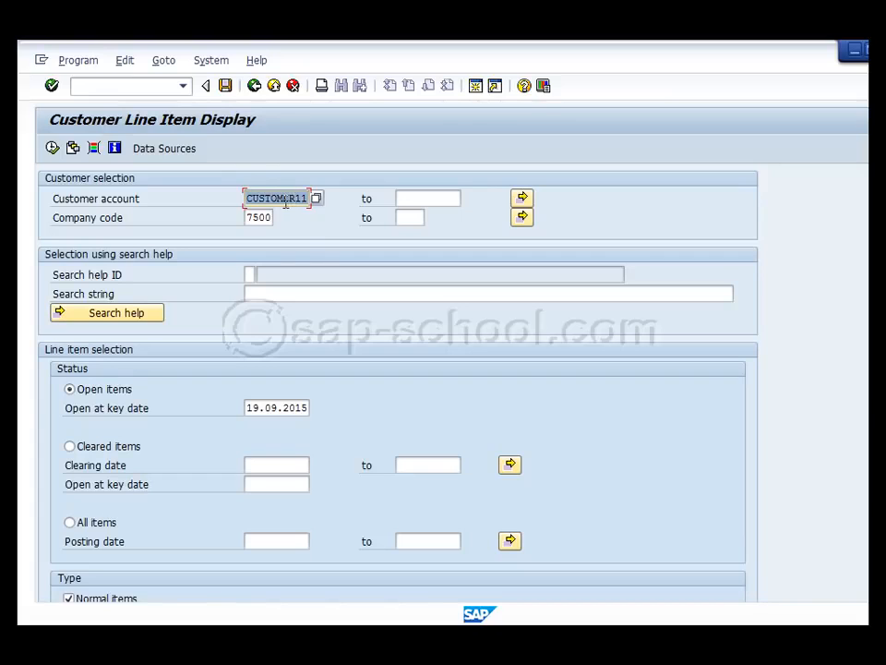
# Remove the maximum number of items limit from the line item report's list output settings
pyautogui.scroll(-3, 309, 233)
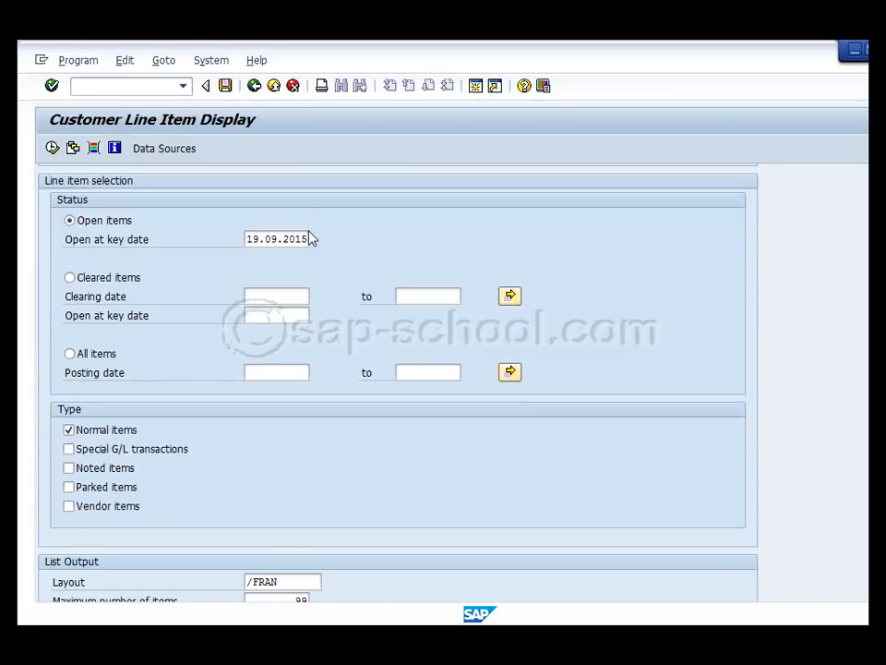
pyautogui.scroll(-1, 310, 238)
pyautogui.moveTo(289, 580); pyautogui.dragTo(348, 578)
pyautogui.press('Delete')
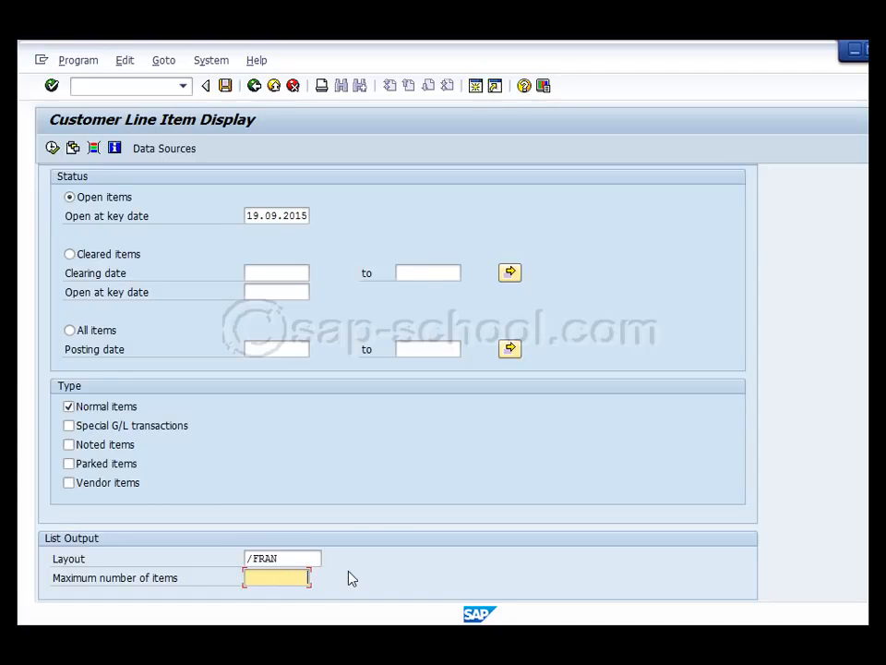
pyautogui.scroll(4, 374, 509)
pyautogui.scroll(1, 374, 508)
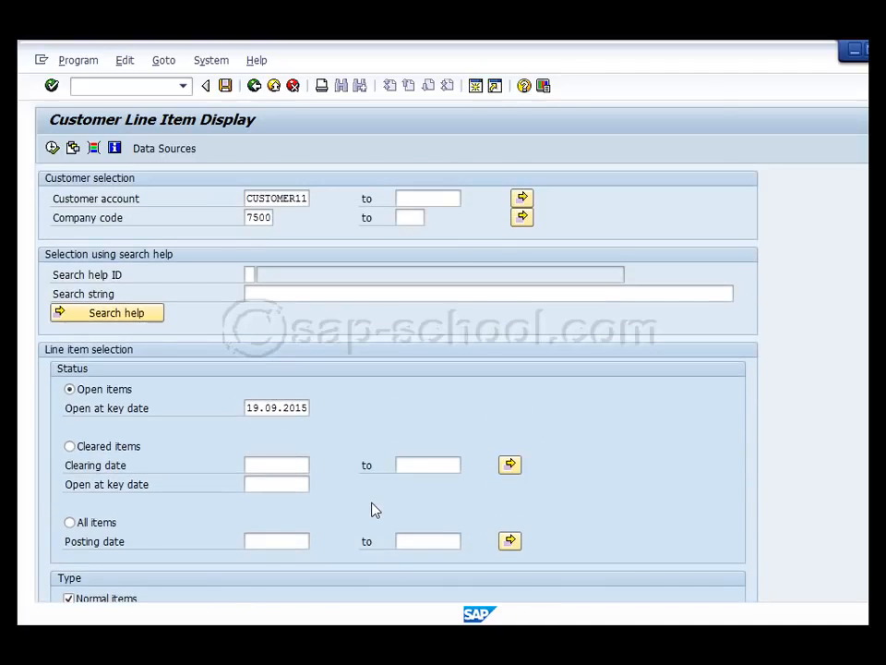
# Try to list the open items for customer account C in company code 7500
pyautogui.doubleClick(255, 203)
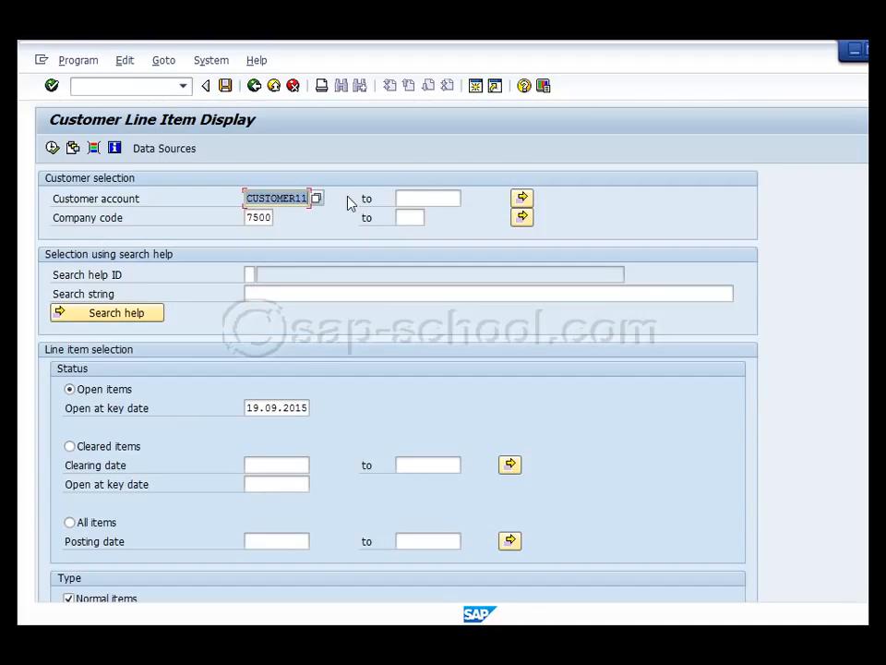
pyautogui.write('C')
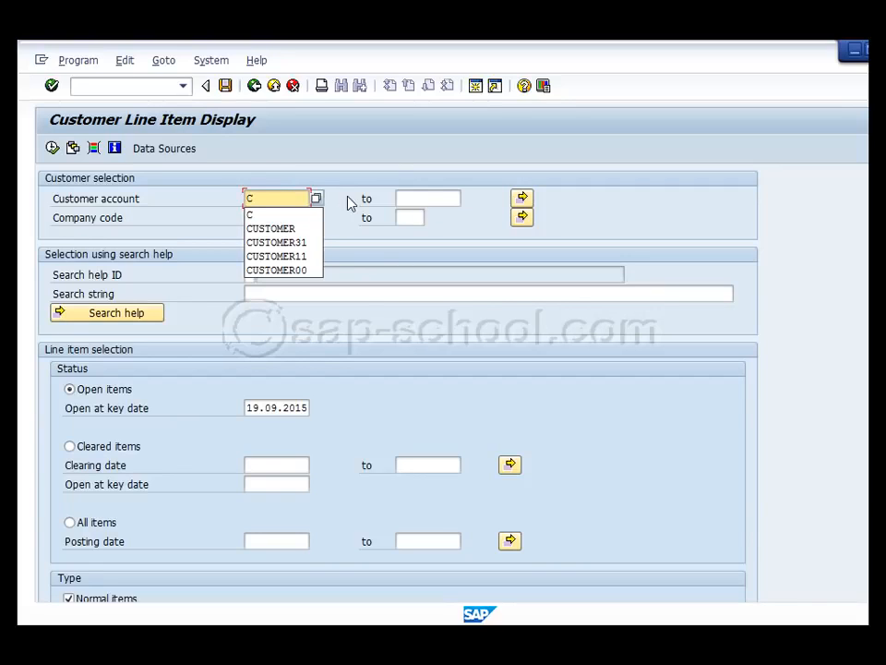
pyautogui.press('Escape')
pyautogui.click(52, 147)
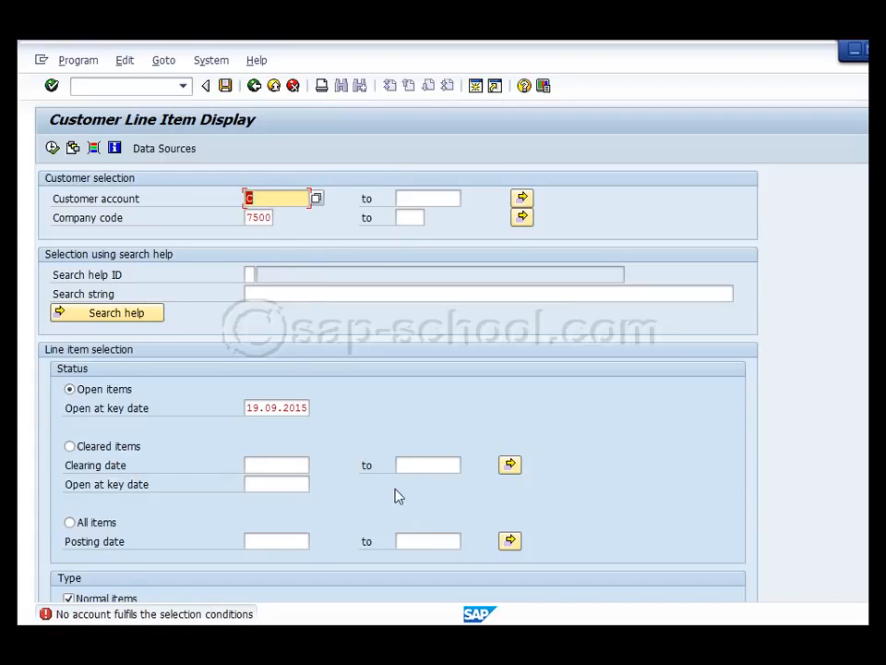
# Clear the customer account, set the status to All items, and run the line item report for company code 7500
pyautogui.click(275, 201)
pyautogui.moveTo(266, 199); pyautogui.dragTo(216, 193)
pyautogui.scroll(-1, 384, 412)
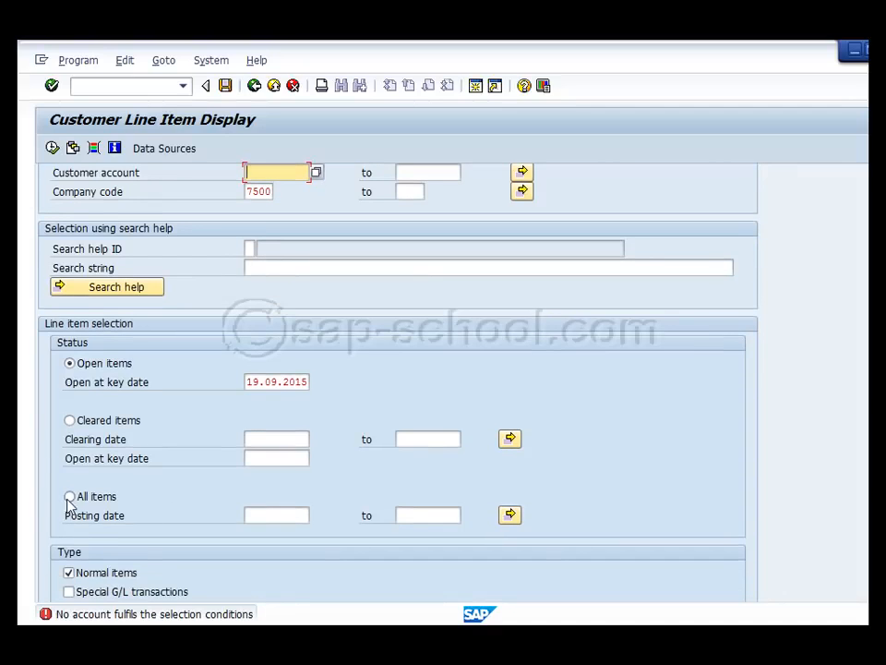
pyautogui.click(69, 497)
pyautogui.click(52, 147)
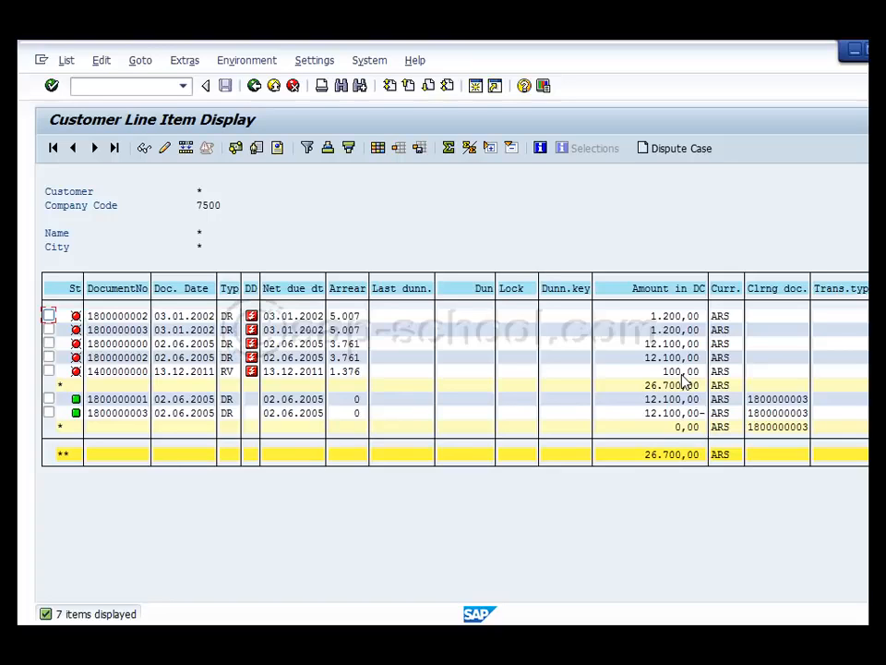
# Open the RV line item dated 13.12.2011 and display its original billing document
pyautogui.click(182, 373)
pyautogui.doubleClick(183, 374)
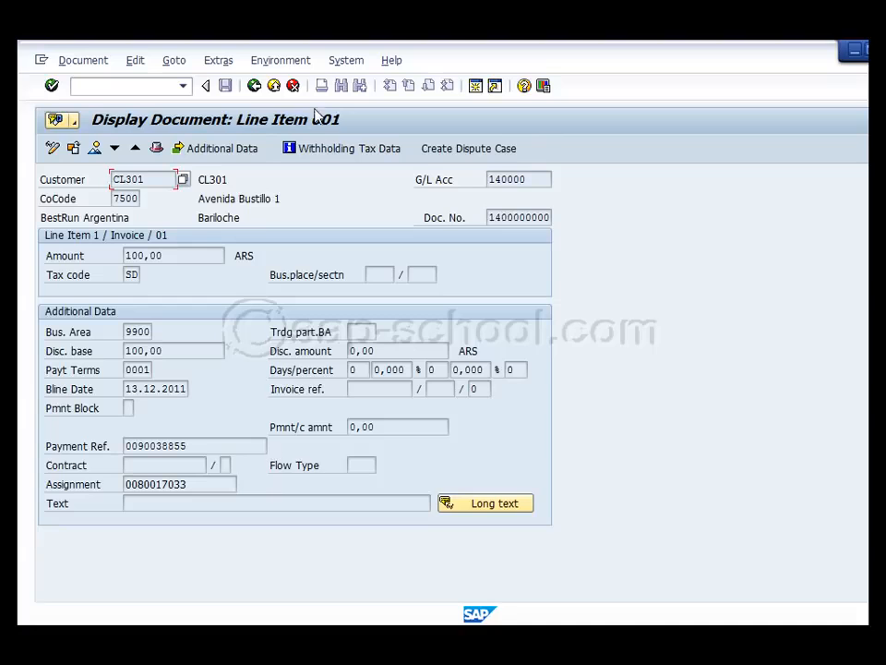
pyautogui.click(283, 62)
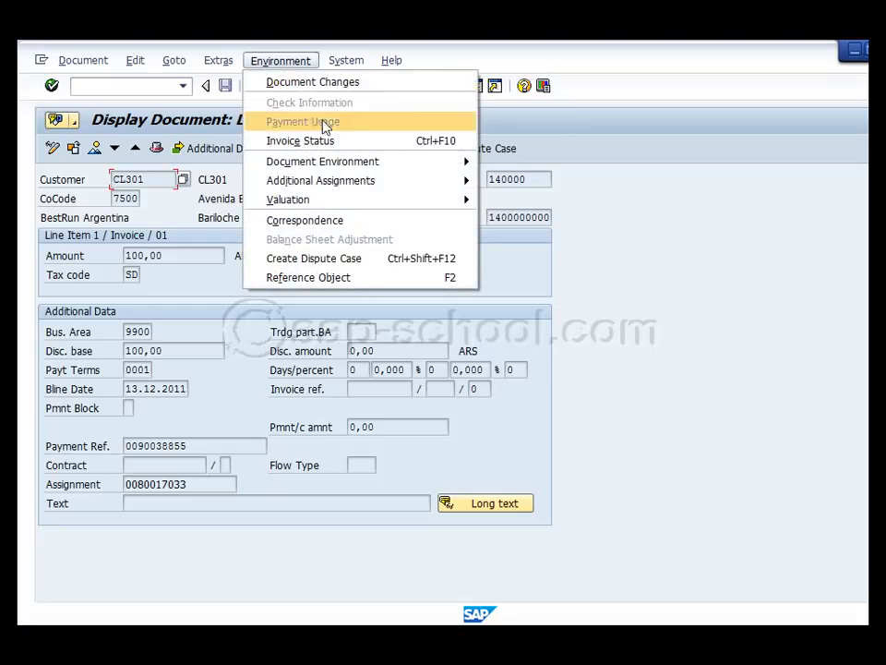
pyautogui.moveTo(358, 159)
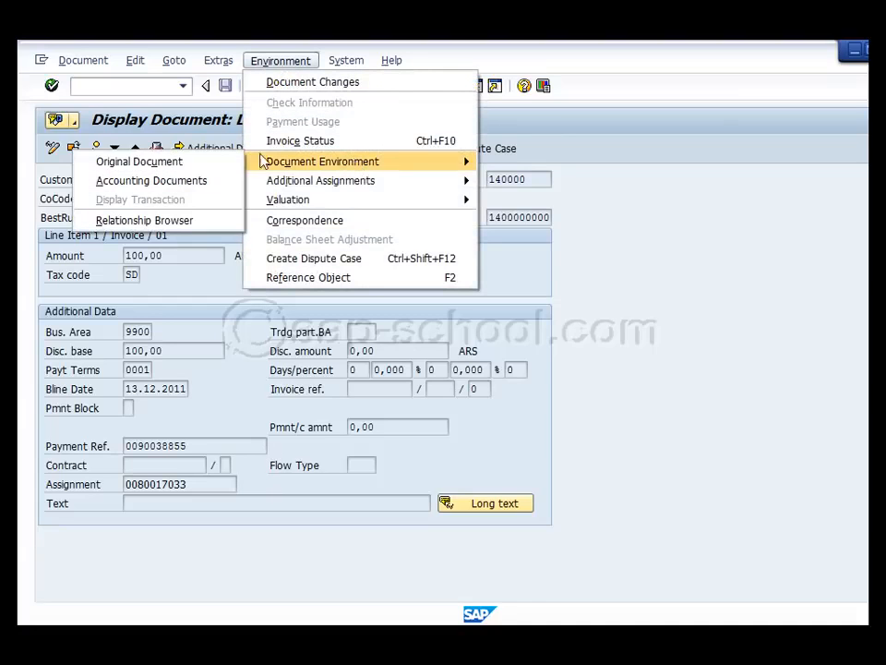
pyautogui.click(192, 161)
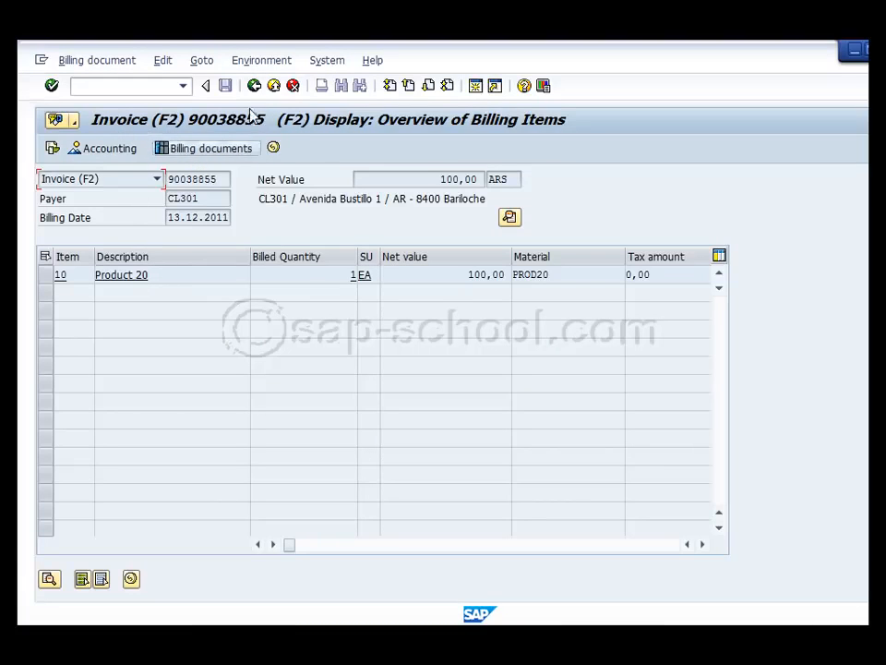
# Display the invoice's document flow and view the details of the standard order's item
pyautogui.click(258, 67)
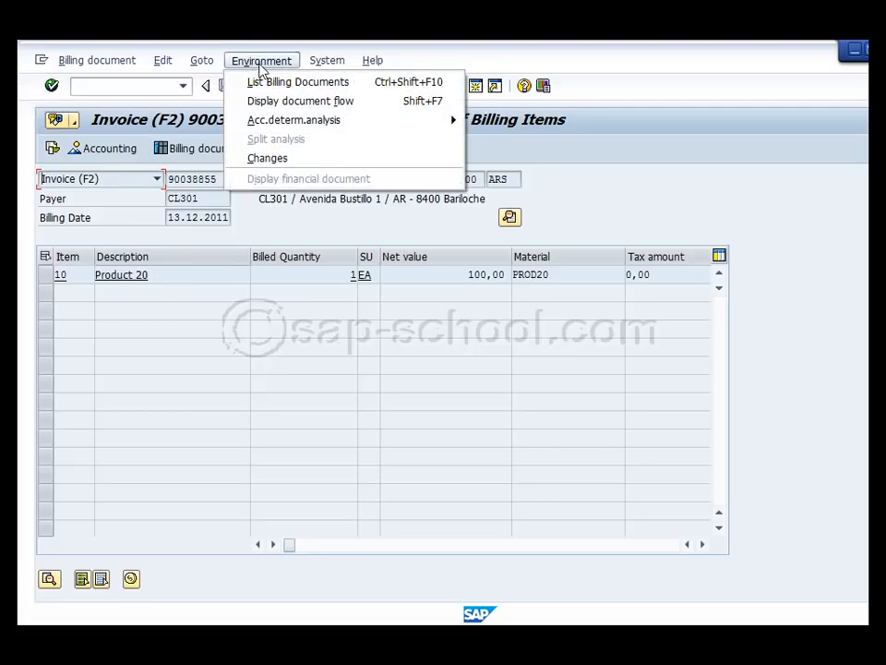
pyautogui.click(295, 102)
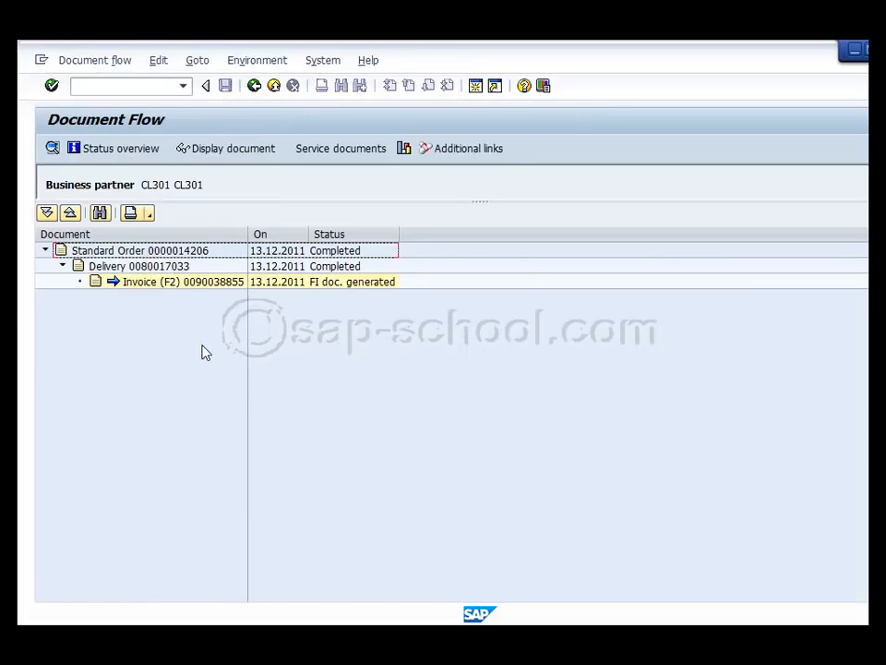
pyautogui.click(173, 255)
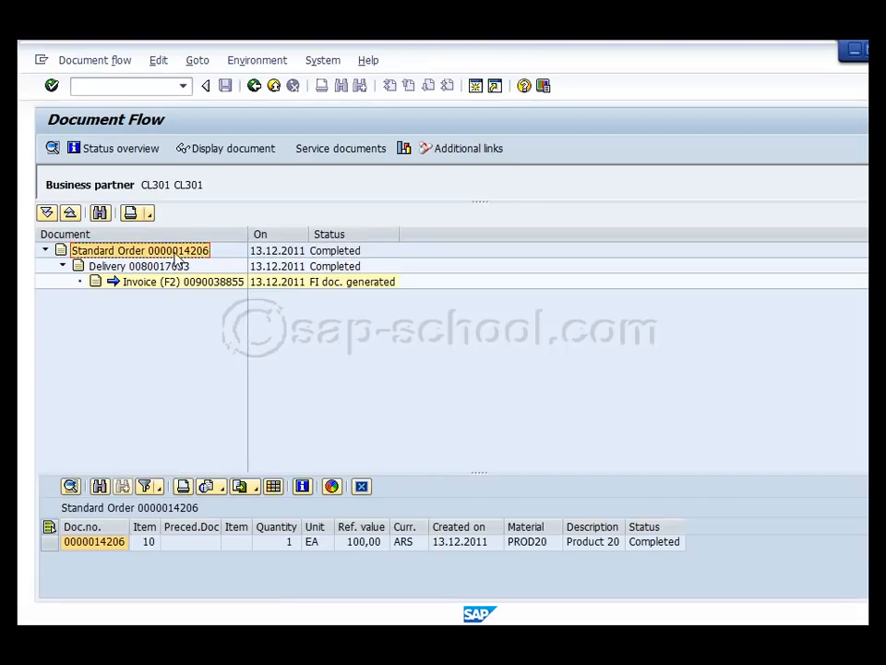
pyautogui.click(49, 542)
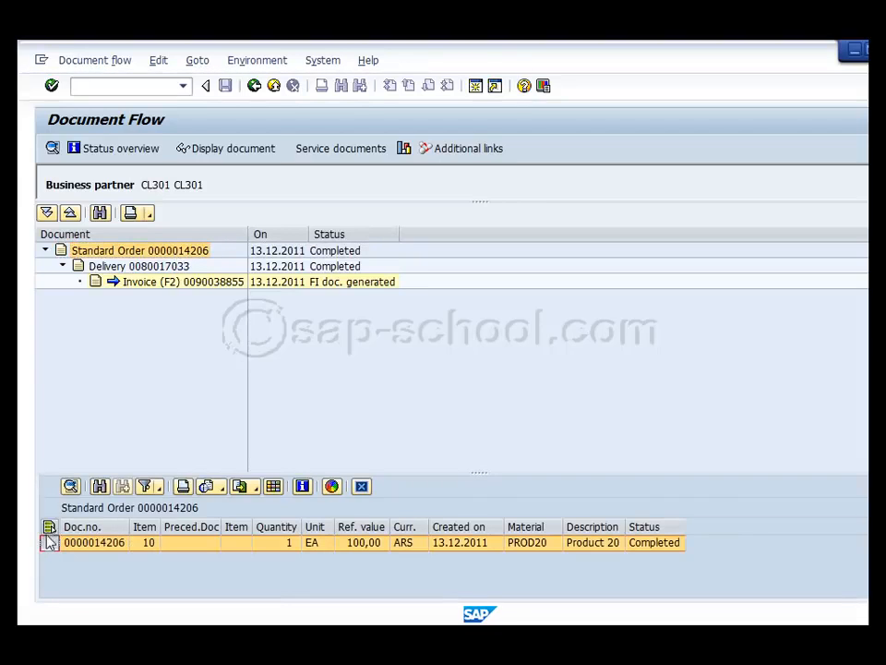
pyautogui.click(70, 486)
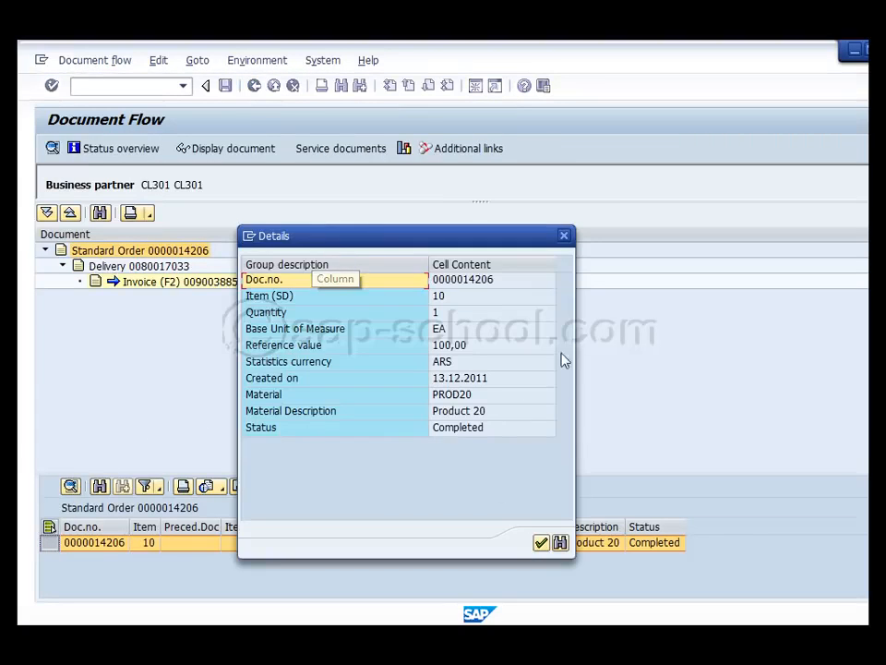
pyautogui.click(542, 543)
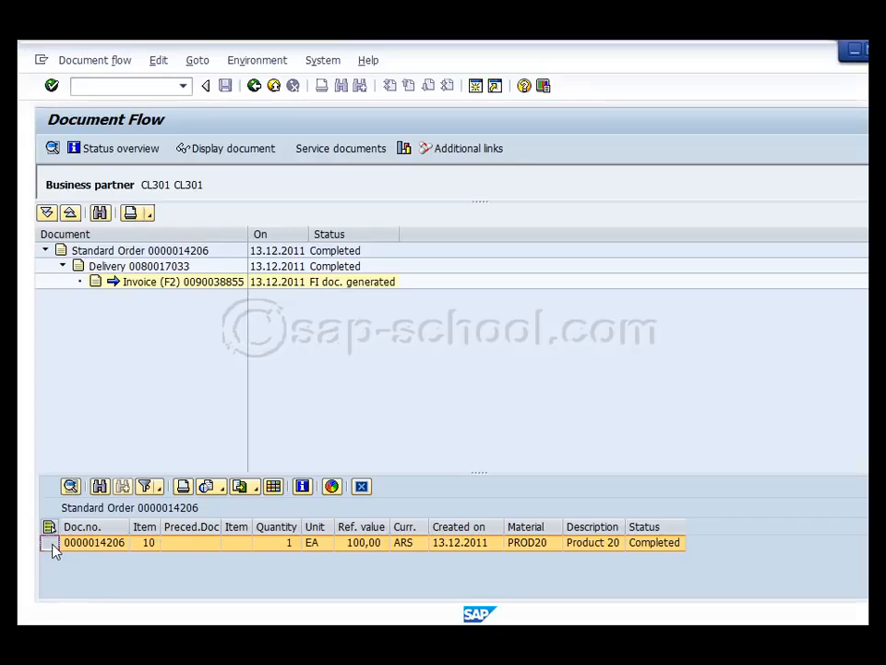
# Select the standard order's item in the document flow, display the order document, and return to the flow
pyautogui.click(221, 149)
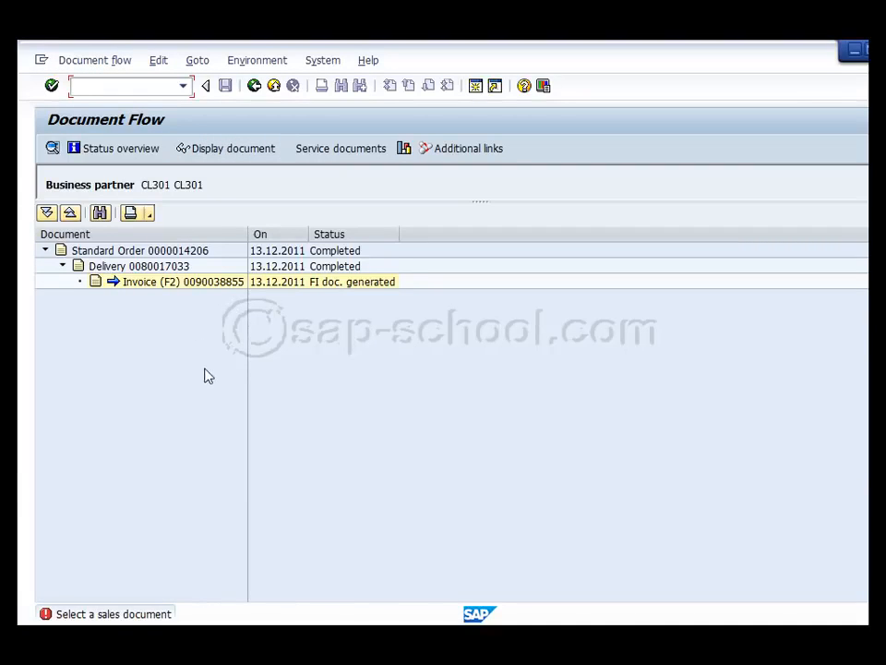
pyautogui.doubleClick(152, 251)
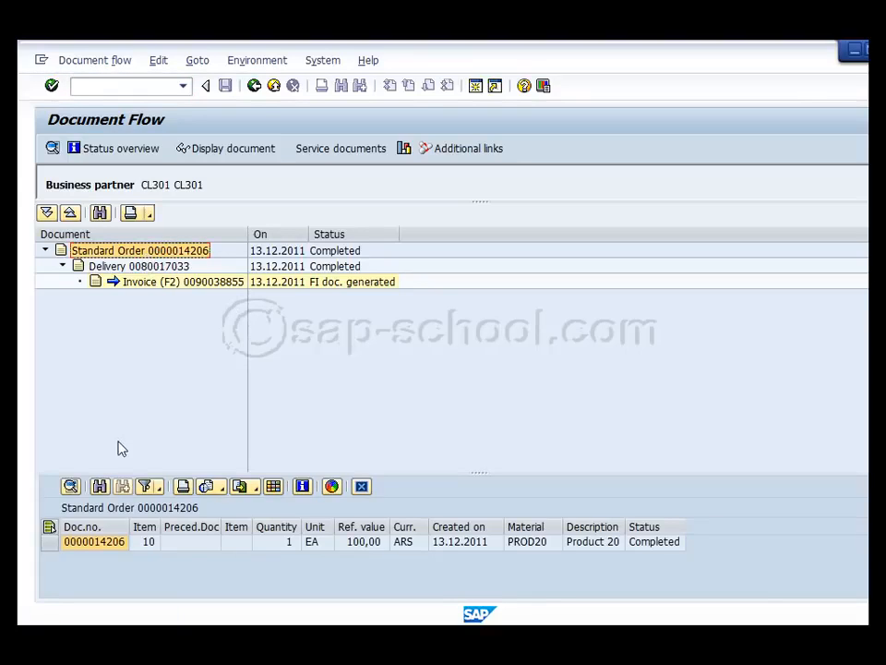
pyautogui.click(51, 545)
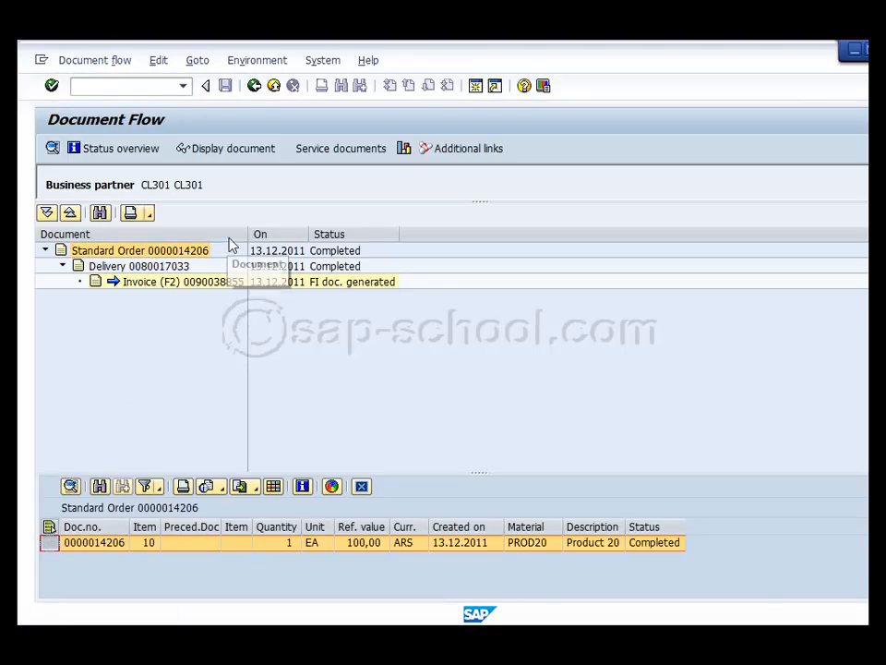
pyautogui.click(227, 149)
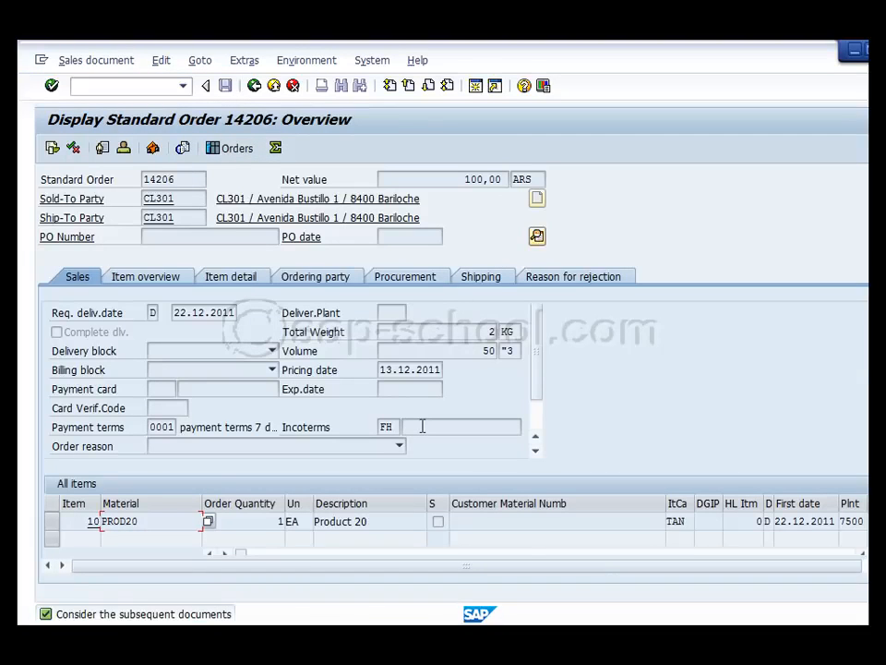
pyautogui.click(255, 85)
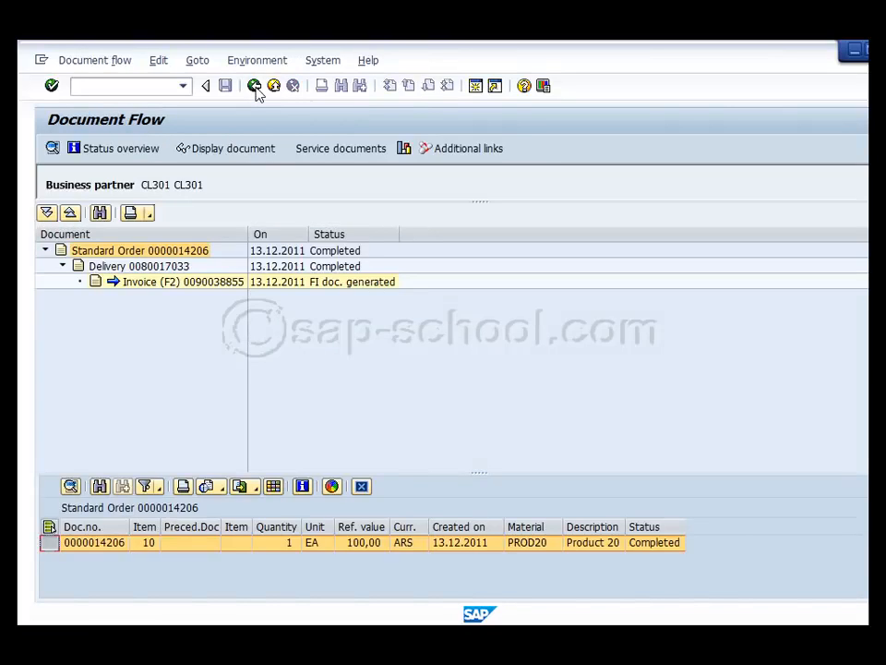
# View the delivery's item details in the document flow, display the outbound delivery document, and return to the flow
pyautogui.click(173, 267)
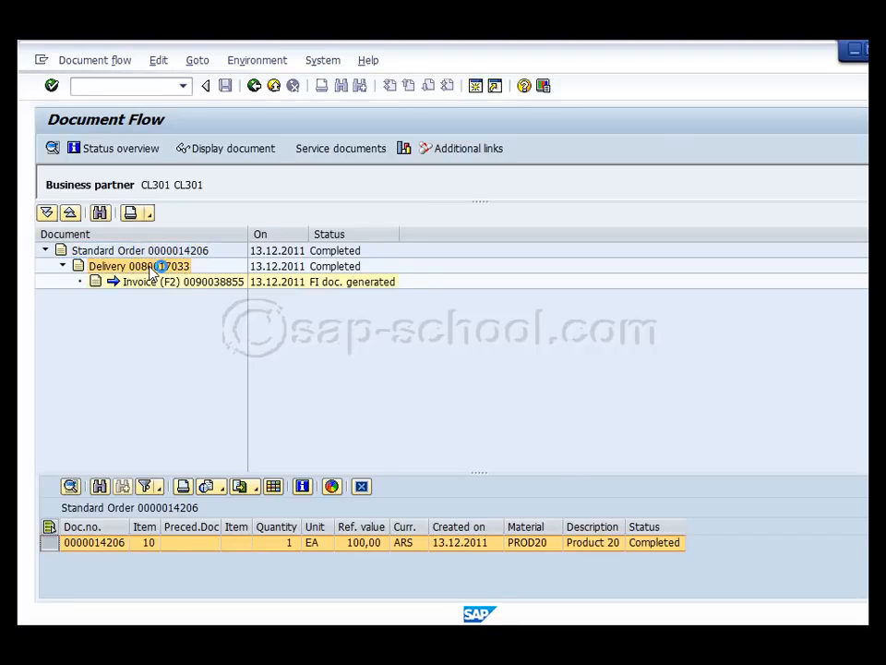
pyautogui.click(150, 269)
pyautogui.click(46, 544)
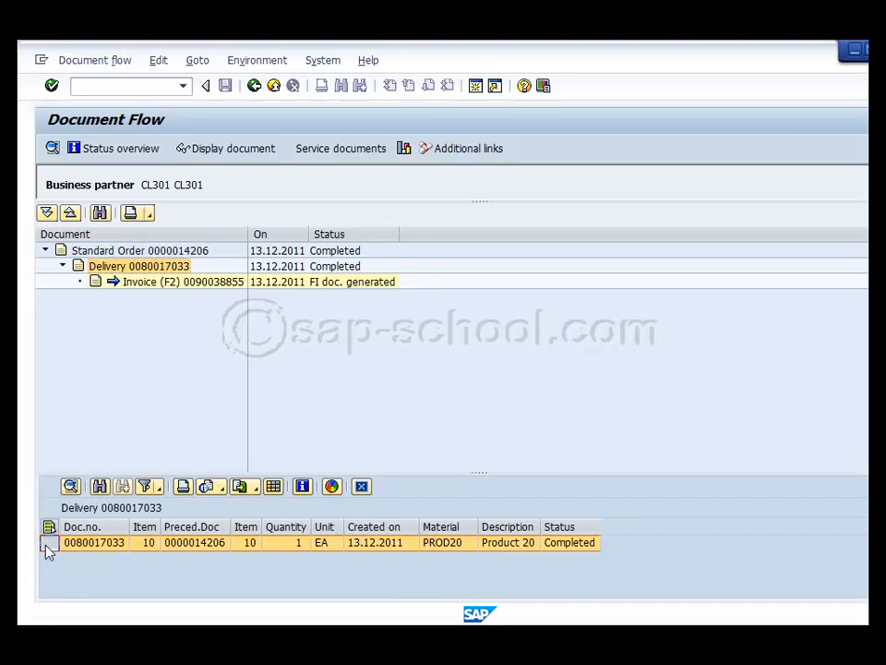
pyautogui.click(224, 150)
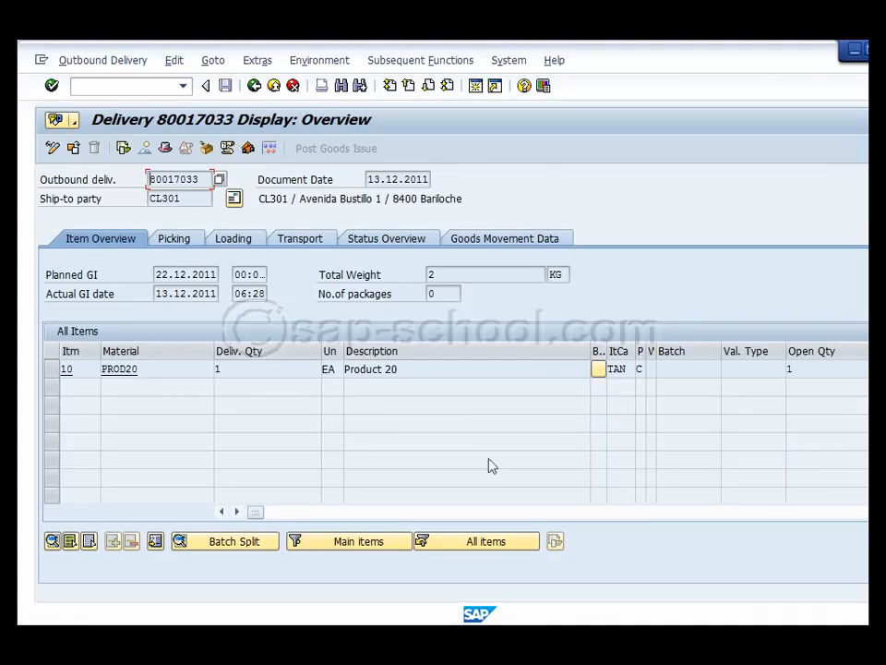
pyautogui.click(254, 87)
# Select the invoice in the document flow, and go back through the billing document and line item to the customer line item selection screen
pyautogui.click(145, 283)
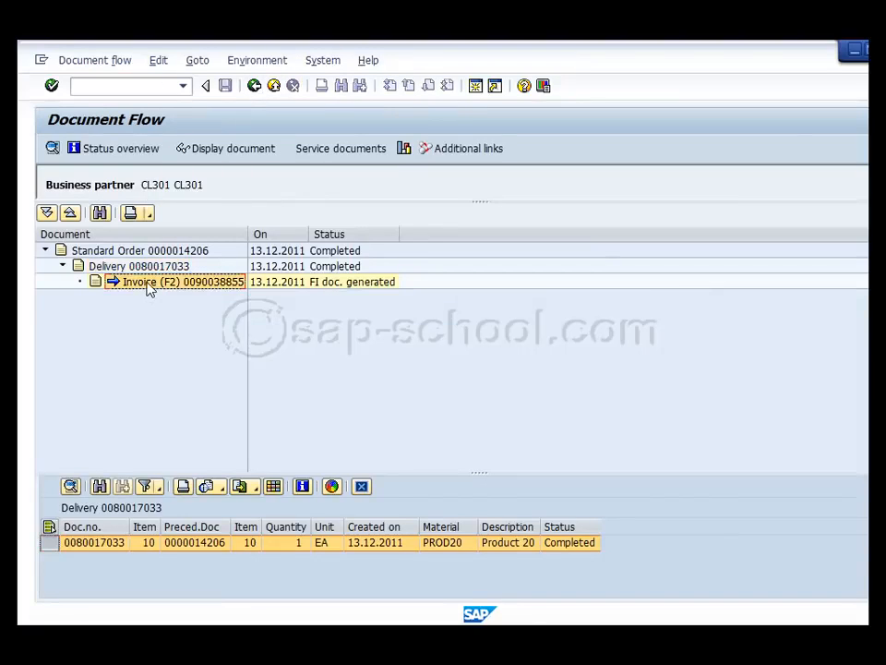
pyautogui.click(255, 86)
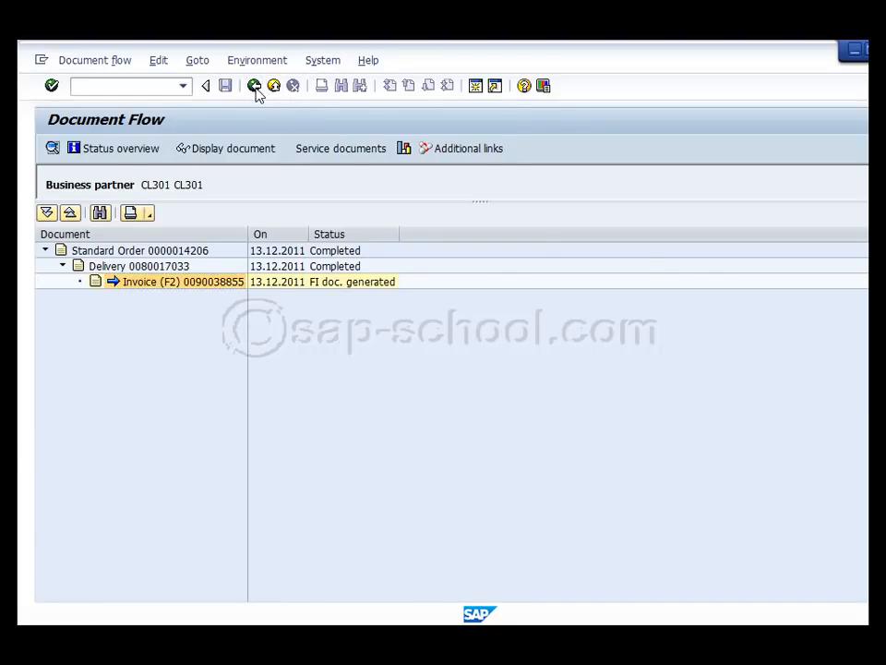
pyautogui.click(255, 87)
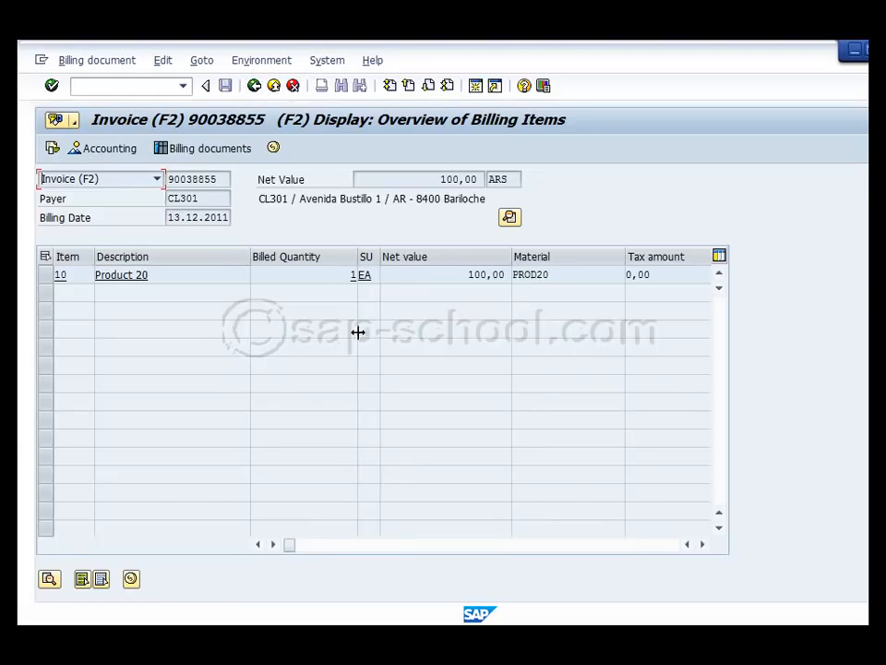
pyautogui.click(255, 90)
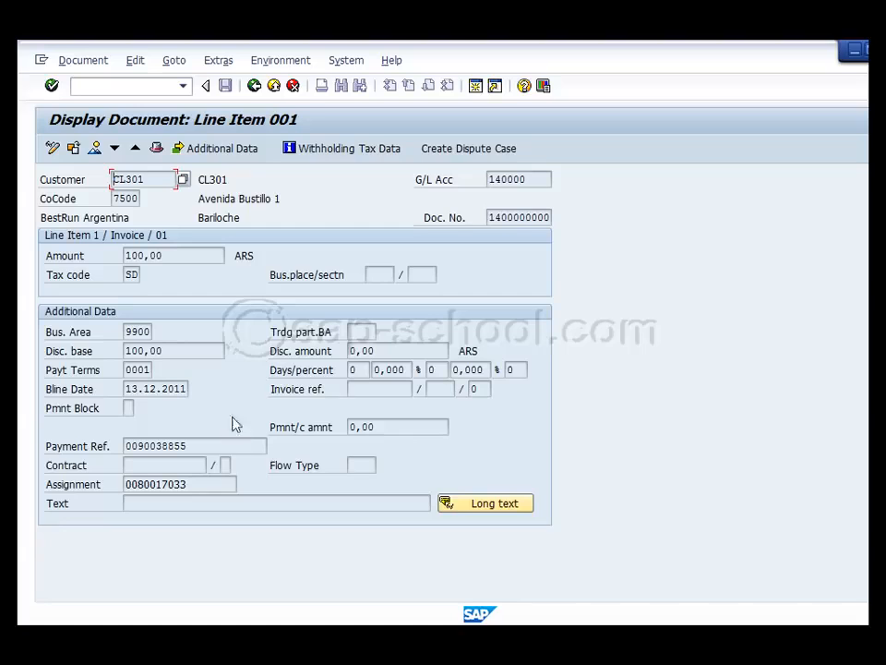
pyautogui.click(253, 86)
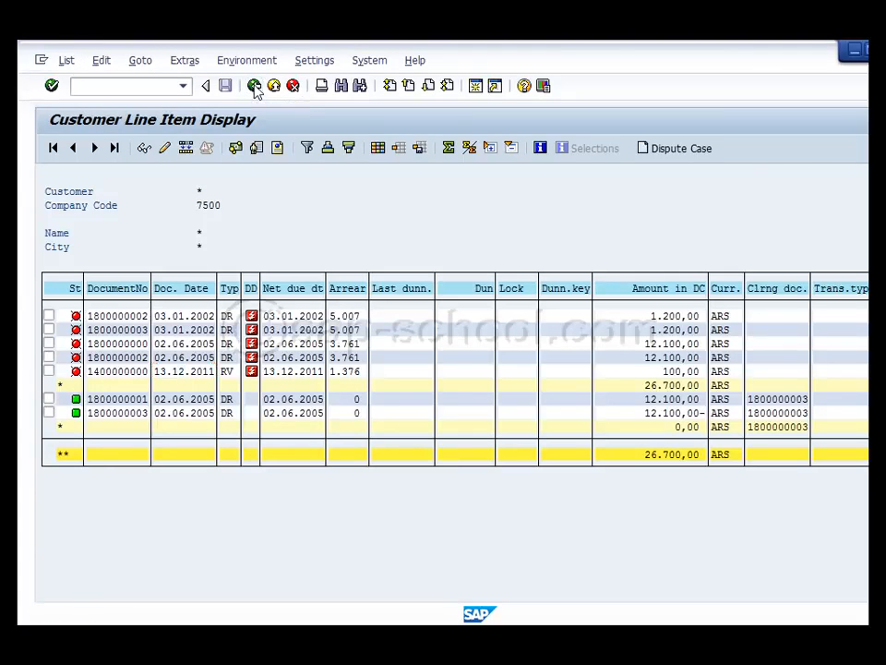
pyautogui.click(254, 86)
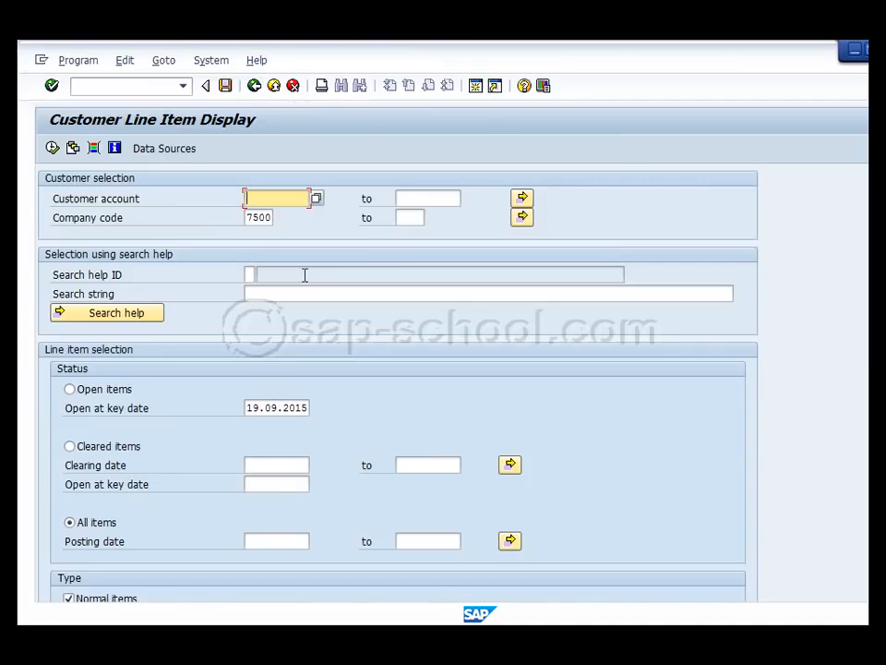